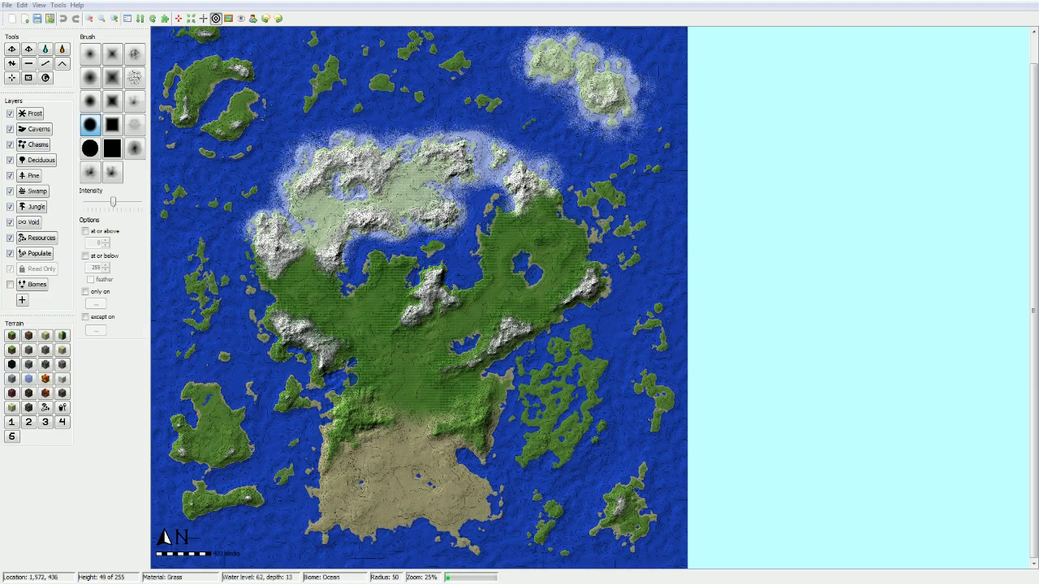
- Look over the southern desert, the hills bordering it and the continent's central plains on the map
{"action": "scroll", "coordinate": [557, 350], "scroll_direction": "up", "scroll_amount": 1, "text": "ctrl"}
{"action": "middle_click_drag", "start_coordinate": [557, 351], "coordinate": [558, 231]}
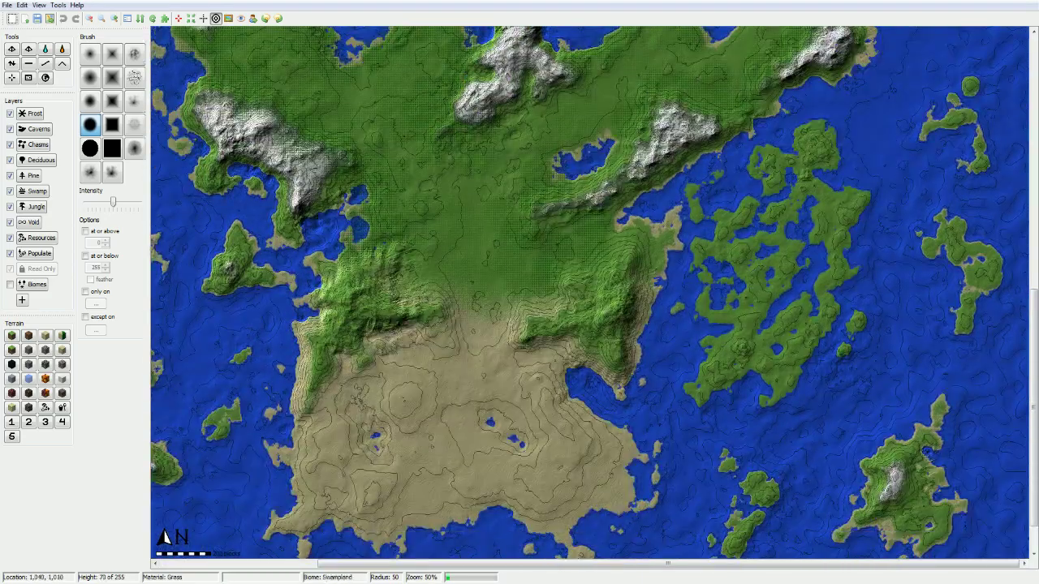
{"action": "middle_click_drag", "start_coordinate": [771, 285], "coordinate": [772, 319]}
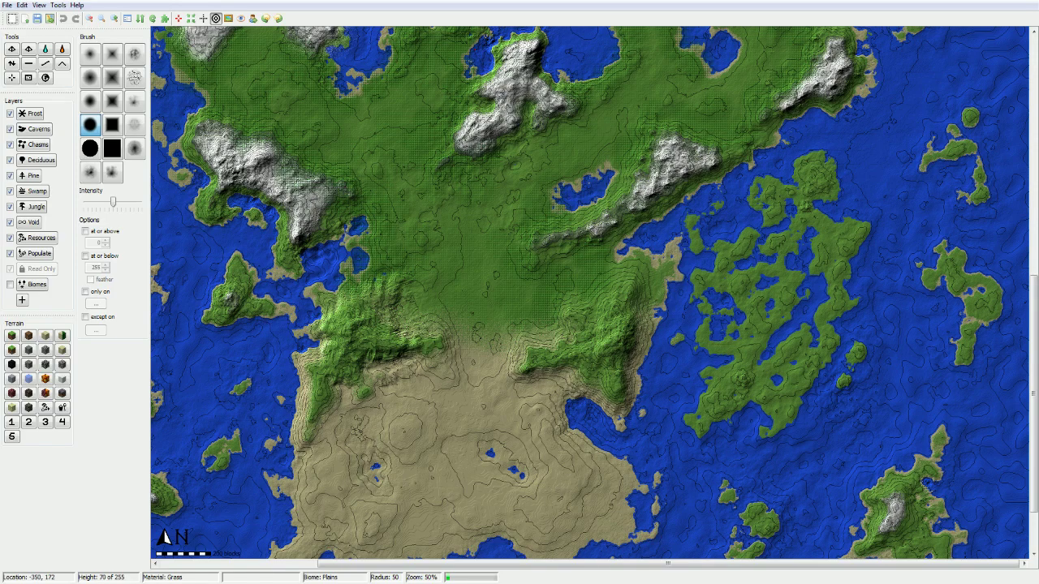
{"action": "middle_click_drag", "start_coordinate": [365, 326], "coordinate": [523, 460]}
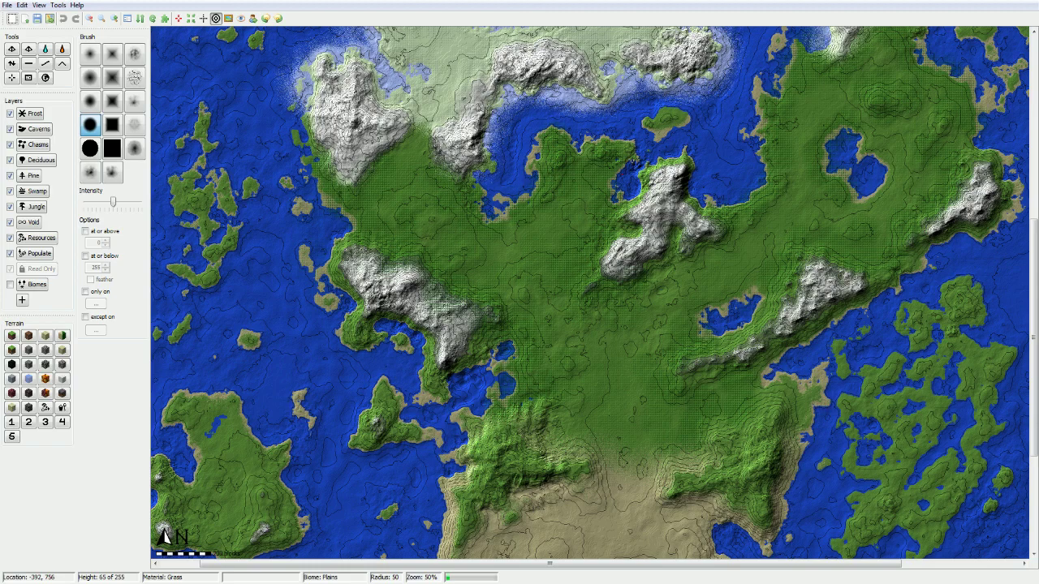
{"action": "middle_click_drag", "start_coordinate": [665, 406], "coordinate": [520, 285]}
{"action": "middle_click_drag", "start_coordinate": [520, 341], "coordinate": [519, 295]}
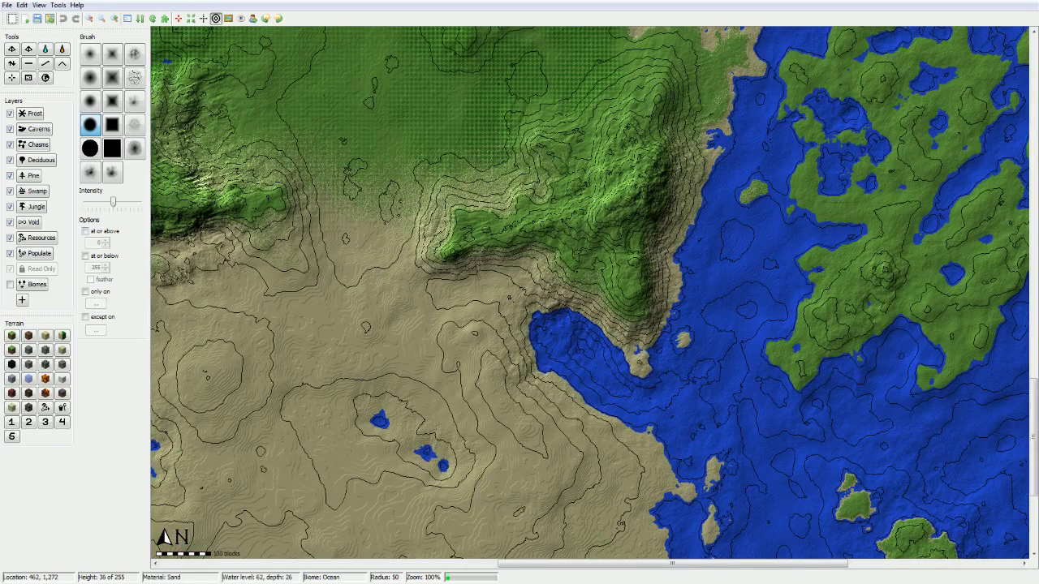
{"action": "key", "text": "Up"}
{"action": "key", "text": "Right"}
{"action": "middle_click_drag", "start_coordinate": [651, 288], "coordinate": [573, 441]}
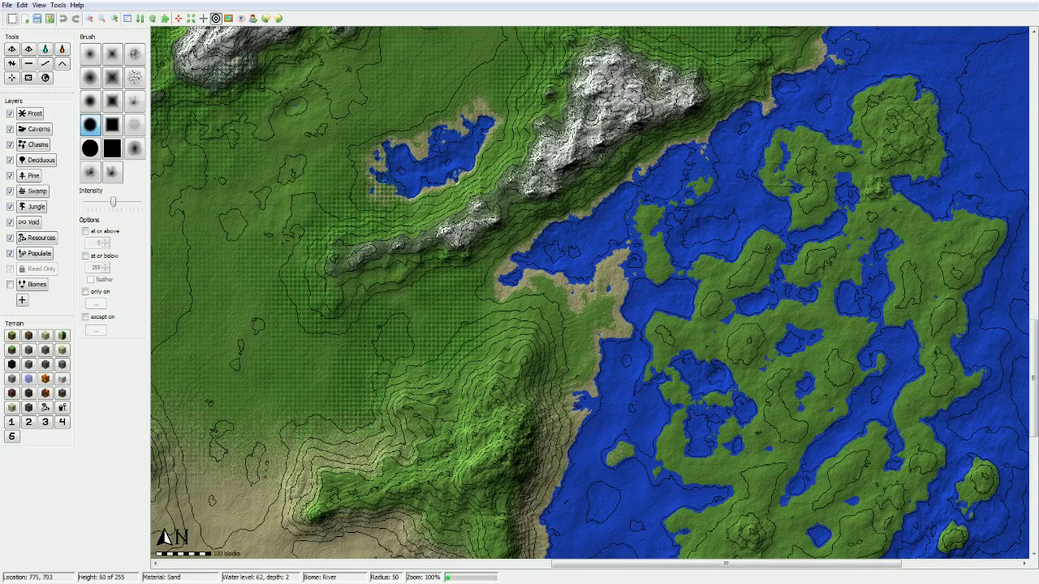
- Examine the sandy eastern coastline and the islands off it up close, and return to the whole-map overview
{"action": "scroll", "coordinate": [630, 268], "scroll_direction": "up", "scroll_amount": 2, "text": "ctrl"}
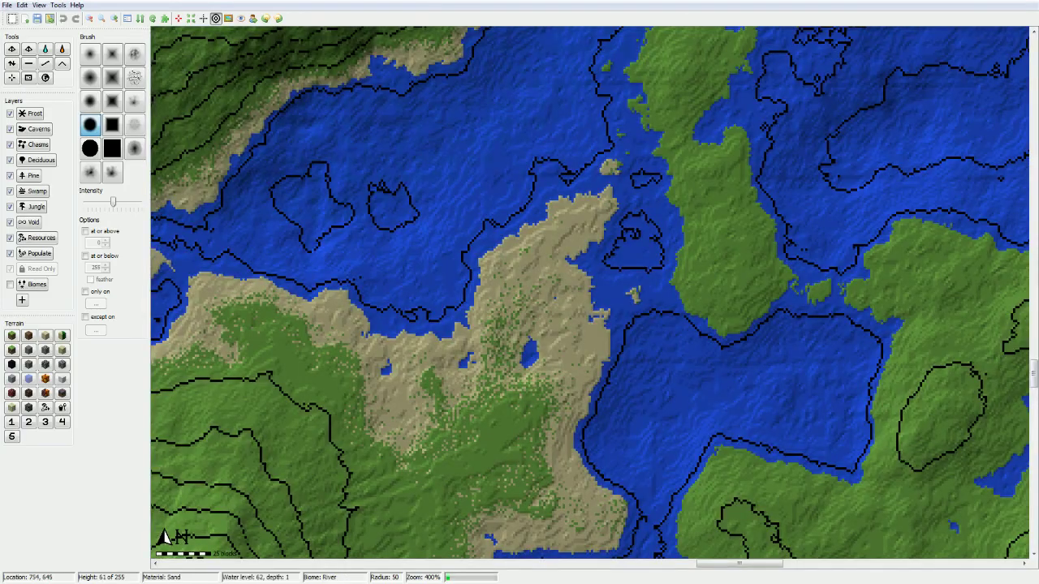
{"action": "middle_click_drag", "start_coordinate": [291, 291], "coordinate": [512, 200]}
{"action": "middle_click_drag", "start_coordinate": [650, 96], "coordinate": [436, 382]}
{"action": "scroll", "coordinate": [650, 288], "scroll_direction": "down", "scroll_amount": 2, "text": "ctrl"}
{"action": "middle_click_drag", "start_coordinate": [649, 284], "coordinate": [521, 396]}
{"action": "scroll", "coordinate": [727, 105], "scroll_direction": "up", "scroll_amount": 1, "text": "ctrl"}
{"action": "middle_click_drag", "start_coordinate": [727, 106], "coordinate": [558, 554]}
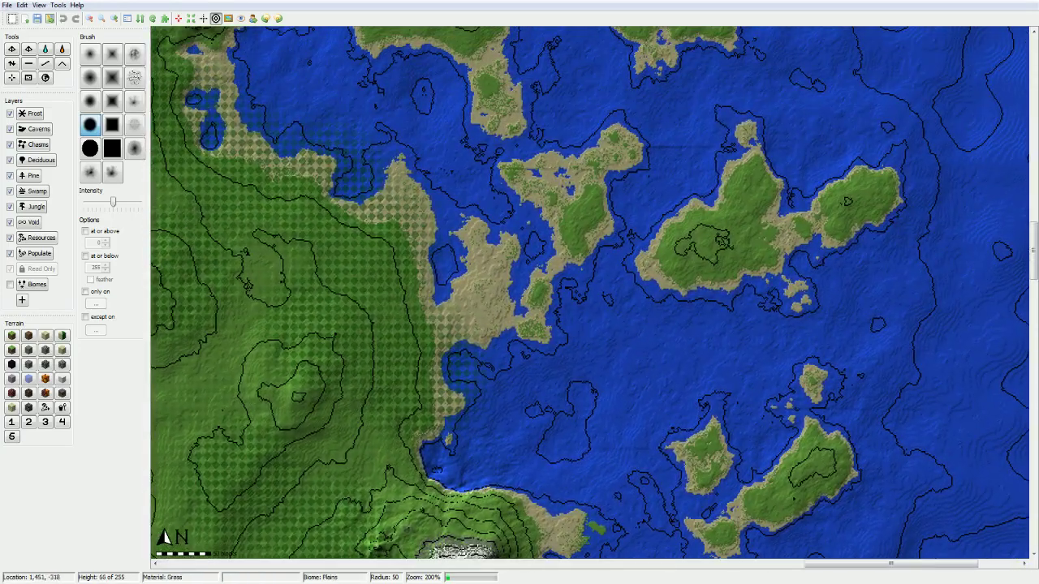
{"action": "scroll", "coordinate": [558, 554], "scroll_direction": "down", "scroll_amount": 2, "text": "ctrl"}
{"action": "scroll", "coordinate": [594, 299], "scroll_direction": "down", "scroll_amount": 1}
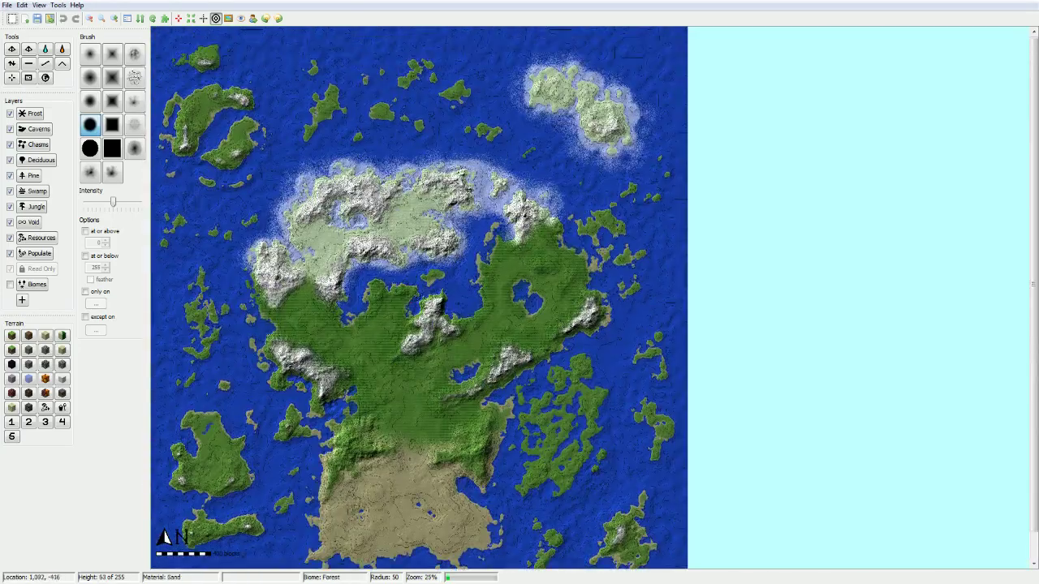
- Inspect the bay between the snowy north and the green plains, and the islands west of the desert
{"action": "scroll", "coordinate": [345, 272], "scroll_direction": "up", "scroll_amount": 1}
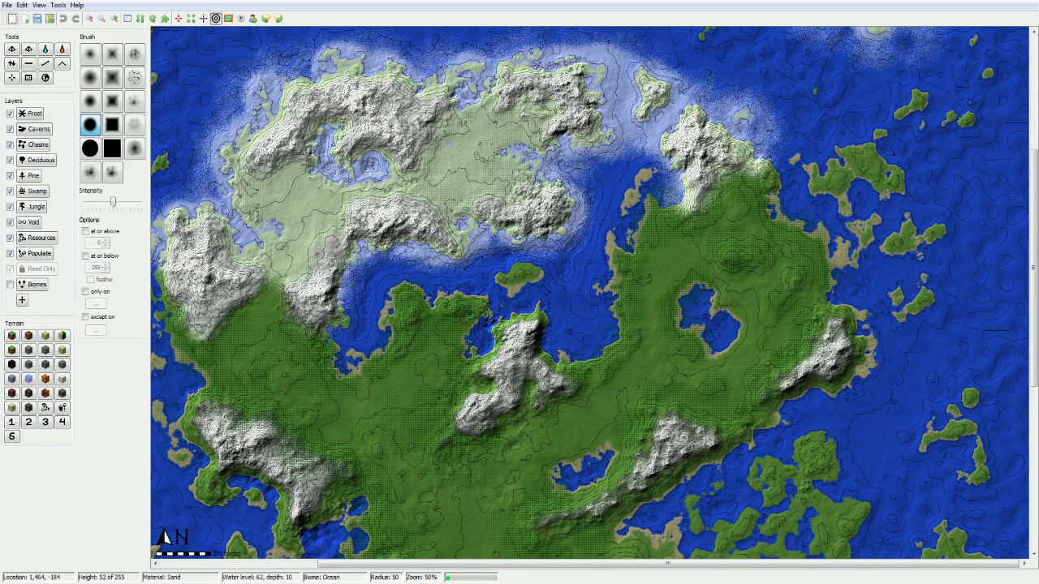
{"action": "scroll", "coordinate": [609, 373], "scroll_direction": "up", "scroll_amount": 1}
{"action": "middle_click_drag", "start_coordinate": [520, 299], "coordinate": [810, 310]}
{"action": "middle_click_drag", "start_coordinate": [385, 250], "coordinate": [933, 302]}
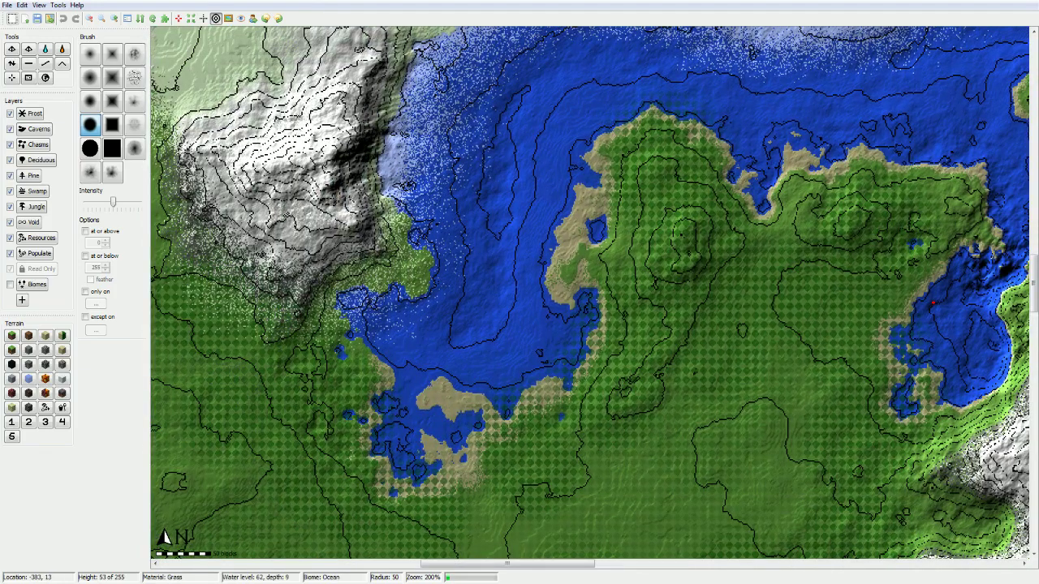
{"action": "scroll", "coordinate": [933, 302], "scroll_direction": "down", "scroll_amount": 2, "text": "ctrl"}
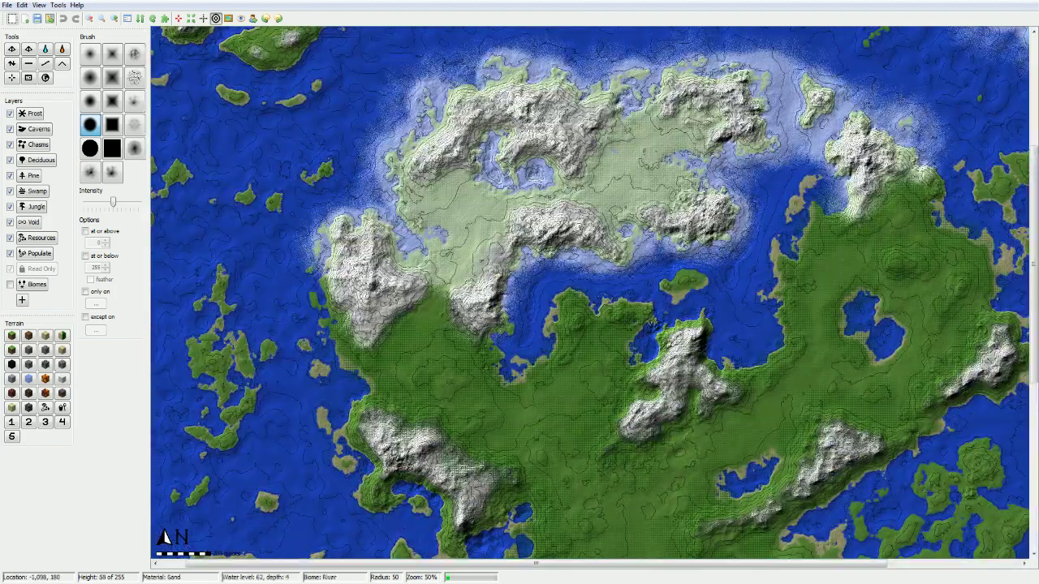
{"action": "middle_click_drag", "start_coordinate": [562, 497], "coordinate": [595, 289]}
{"action": "middle_click_drag", "start_coordinate": [394, 484], "coordinate": [387, 324]}
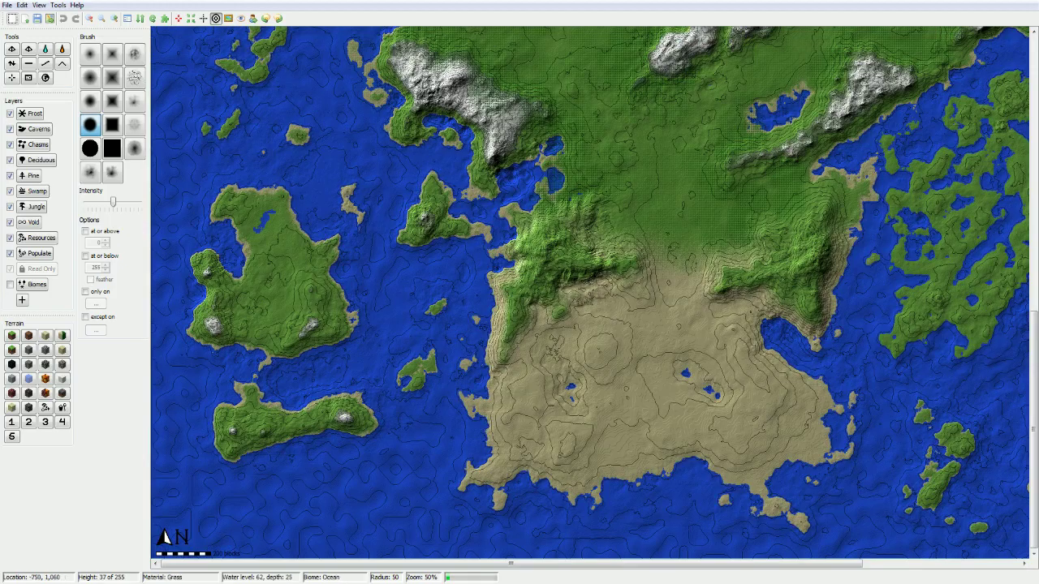
- Examine the western mountain range, the central mountain and the plains between them
{"action": "middle_click_drag", "start_coordinate": [549, 236], "coordinate": [542, 402]}
{"action": "scroll", "coordinate": [473, 262], "scroll_direction": "up", "scroll_amount": 1, "text": "ctrl"}
{"action": "middle_click_drag", "start_coordinate": [473, 261], "coordinate": [385, 191]}
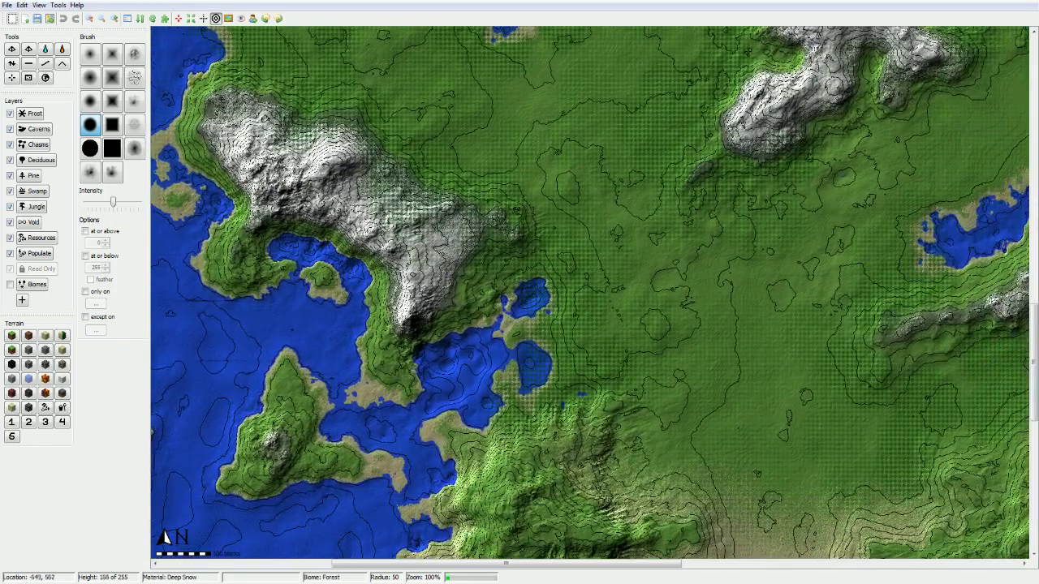
{"action": "middle_click_drag", "start_coordinate": [568, 179], "coordinate": [448, 344]}
{"action": "middle_click_drag", "start_coordinate": [636, 74], "coordinate": [560, 131]}
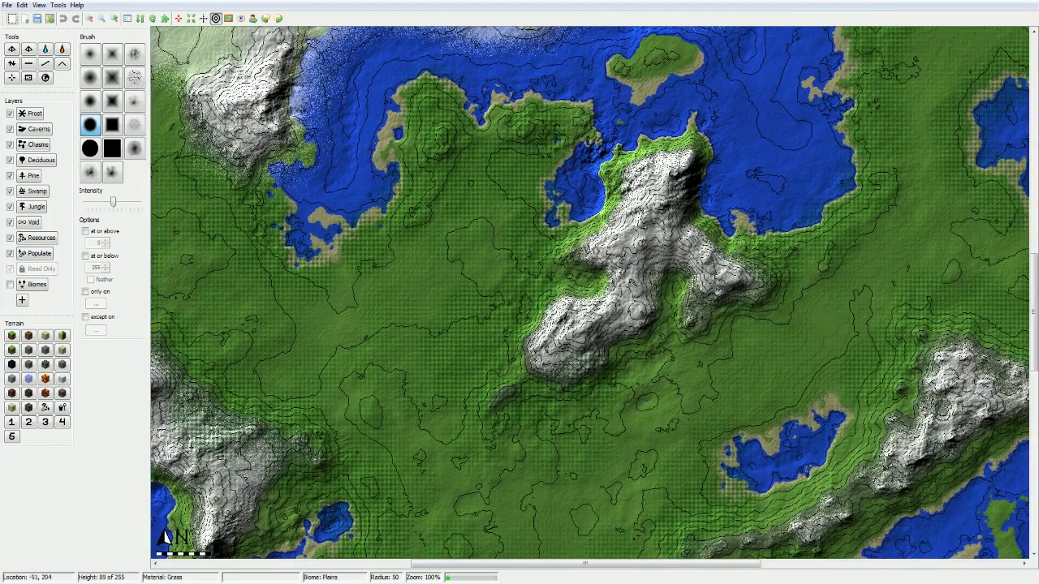
{"action": "middle_click_drag", "start_coordinate": [560, 371], "coordinate": [516, 348]}
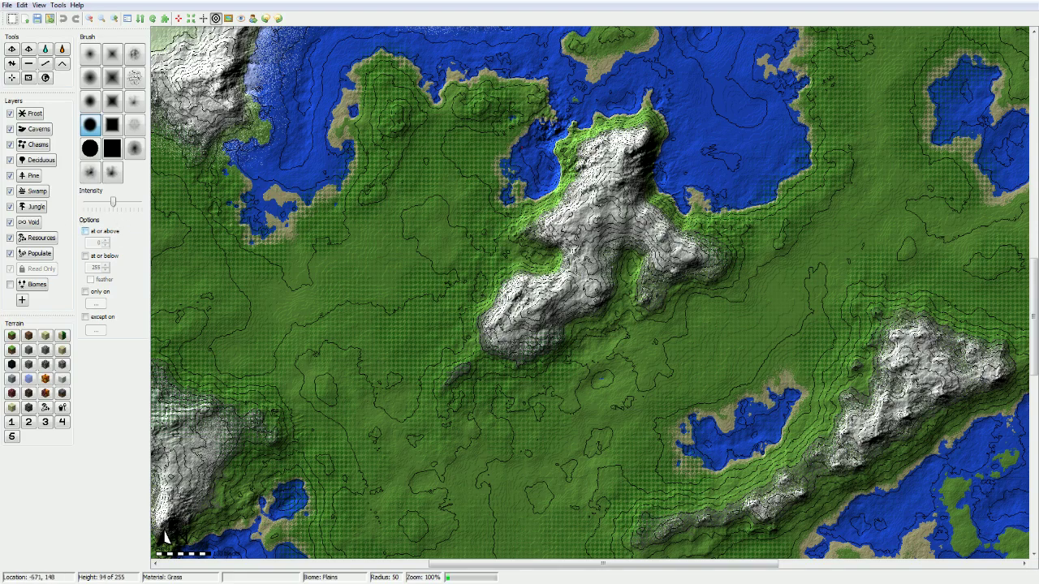
{"action": "middle_click_drag", "start_coordinate": [519, 292], "coordinate": [552, 138]}
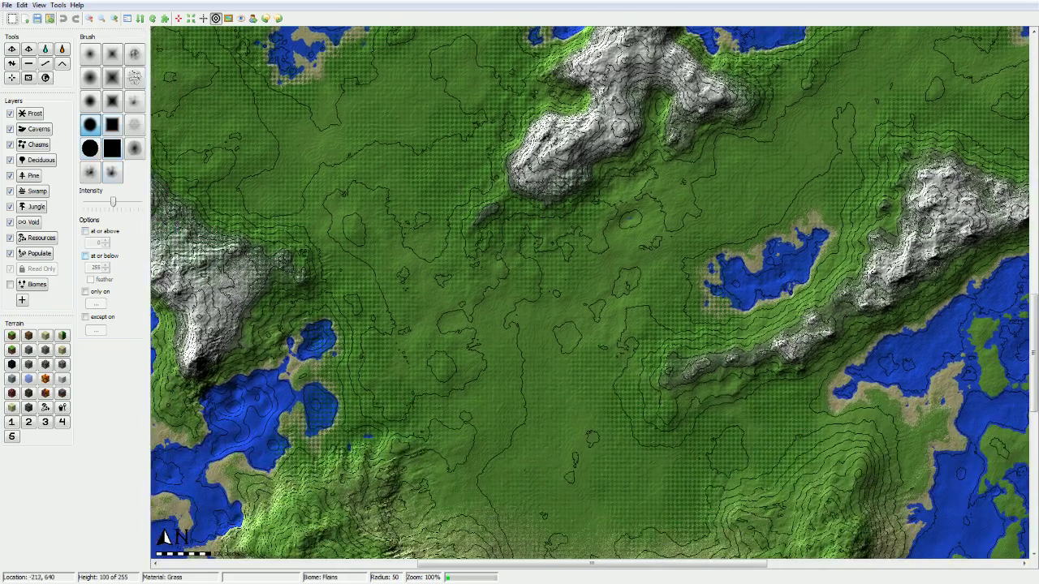
- Limit the brush to heights at or above 190 and choose the white snow terrain for the mountain northwest of the desert
{"action": "middle_click_drag", "start_coordinate": [503, 373], "coordinate": [558, 208]}
{"action": "middle_click_drag", "start_coordinate": [500, 405], "coordinate": [689, 292]}
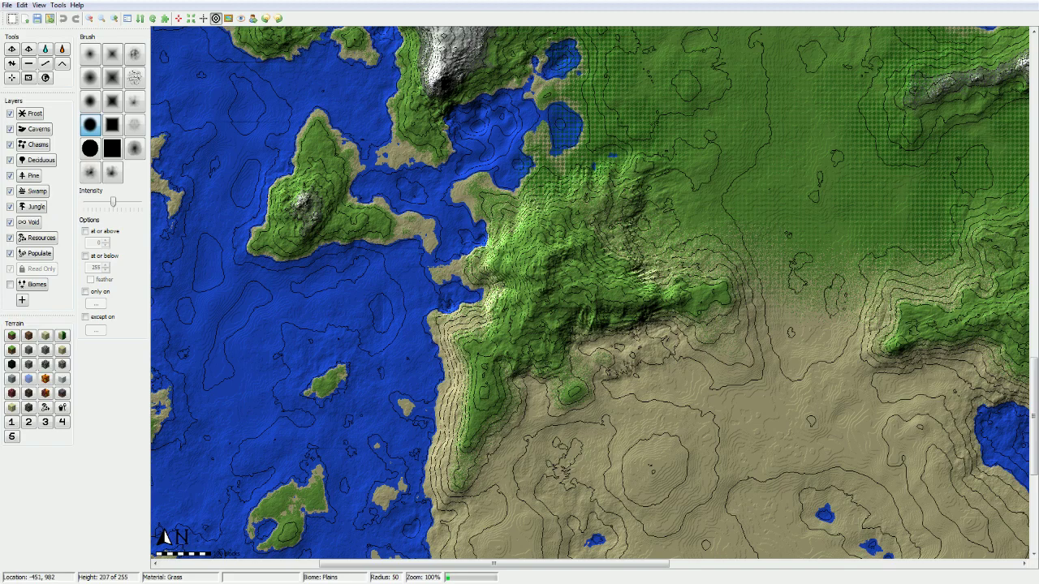
{"action": "left_click", "coordinate": [86, 231]}
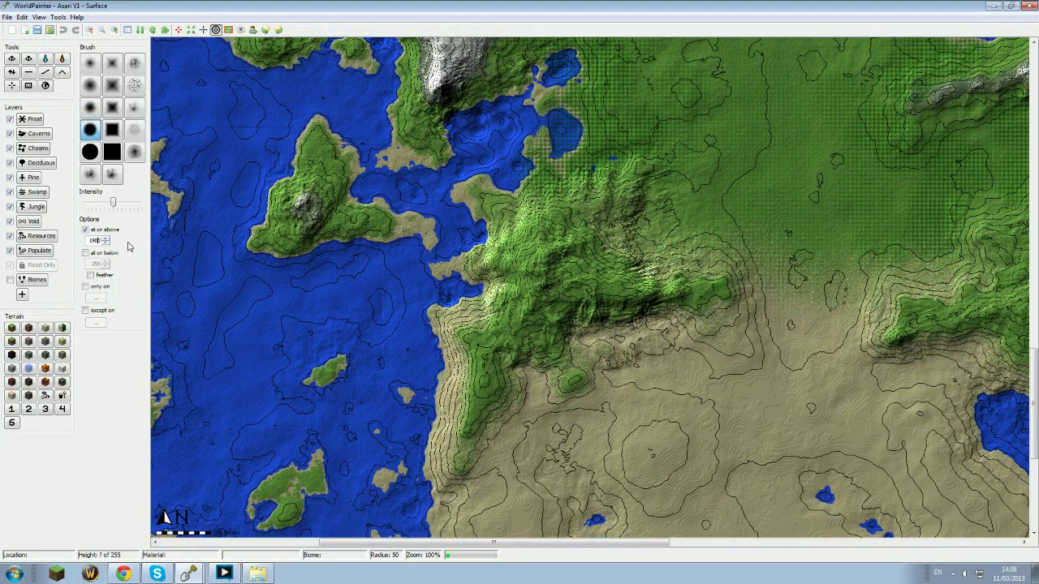
{"action": "key", "text": "Delete"}
{"action": "left_click", "coordinate": [63, 368]}
- Try painting snow across the mountain northwest of the desert without the height limit, and undo the painting
{"action": "mouse_move", "coordinate": [545, 264]}
{"action": "left_mouse_down"}
{"action": "mouse_move", "coordinate": [537, 250]}
{"action": "mouse_move", "coordinate": [565, 276]}
{"action": "mouse_move", "coordinate": [560, 299]}
{"action": "left_mouse_up"}
{"action": "mouse_move", "coordinate": [587, 252]}
{"action": "left_mouse_down"}
{"action": "mouse_move", "coordinate": [480, 329]}
{"action": "mouse_move", "coordinate": [494, 359]}
{"action": "left_mouse_up"}
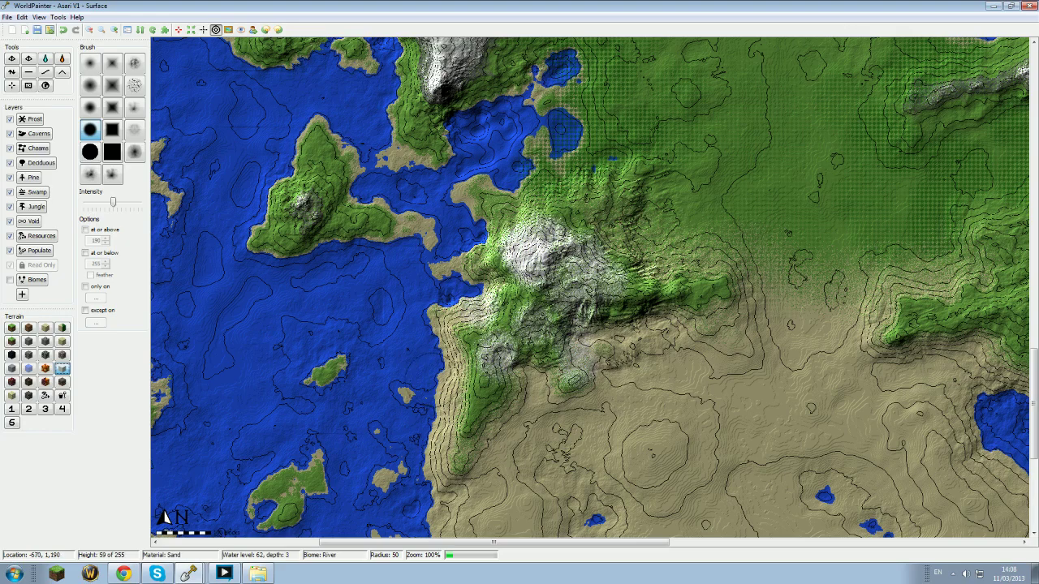
{"action": "key", "text": "ctrl+z"}
- Paint snow on that mountain's peak with the at or above 190 limit switched on, and enable feathering
{"action": "left_click", "coordinate": [85, 229]}
{"action": "mouse_move", "coordinate": [536, 300]}
{"action": "left_mouse_down"}
{"action": "mouse_move", "coordinate": [535, 260]}
{"action": "mouse_move", "coordinate": [568, 276]}
{"action": "mouse_move", "coordinate": [520, 264]}
{"action": "mouse_move", "coordinate": [524, 239]}
{"action": "mouse_move", "coordinate": [560, 271]}
{"action": "left_mouse_up"}
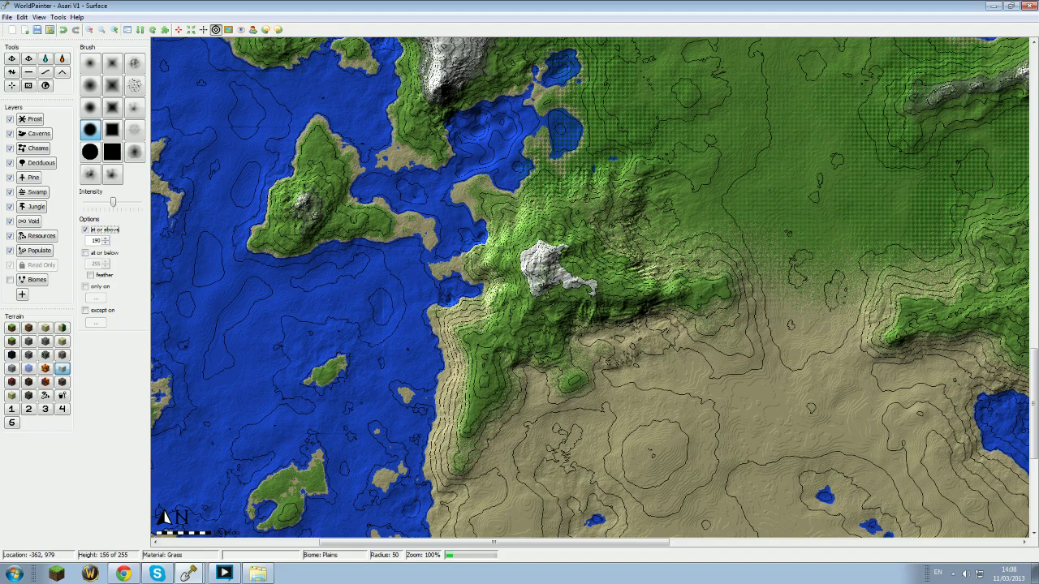
{"action": "left_click", "coordinate": [90, 275]}
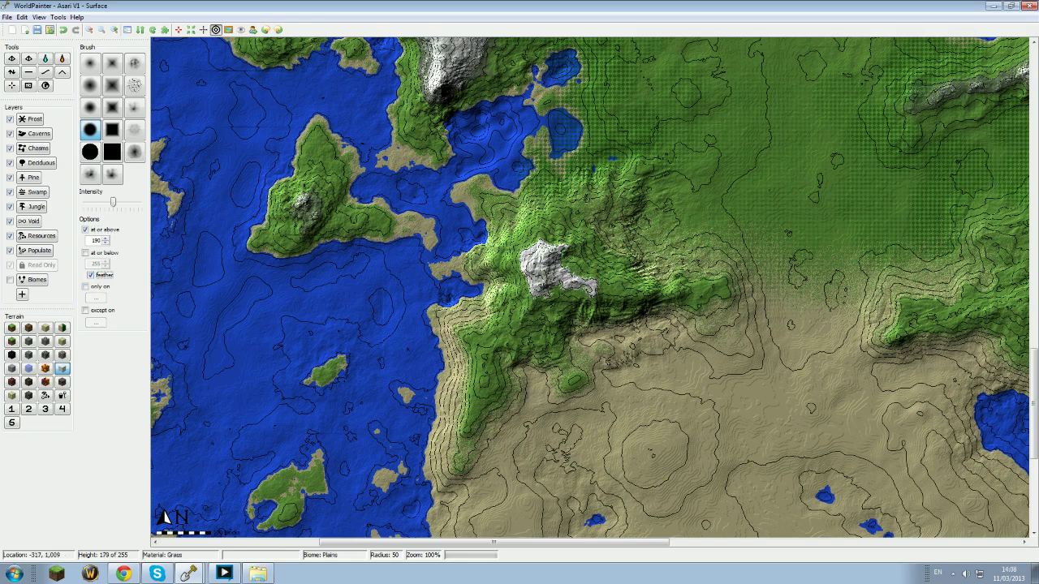
- Switch to the 3D view and inspect the new snow-capped peak and the snowy northern mountains
{"action": "middle_click_drag", "start_coordinate": [543, 268], "coordinate": [508, 261]}
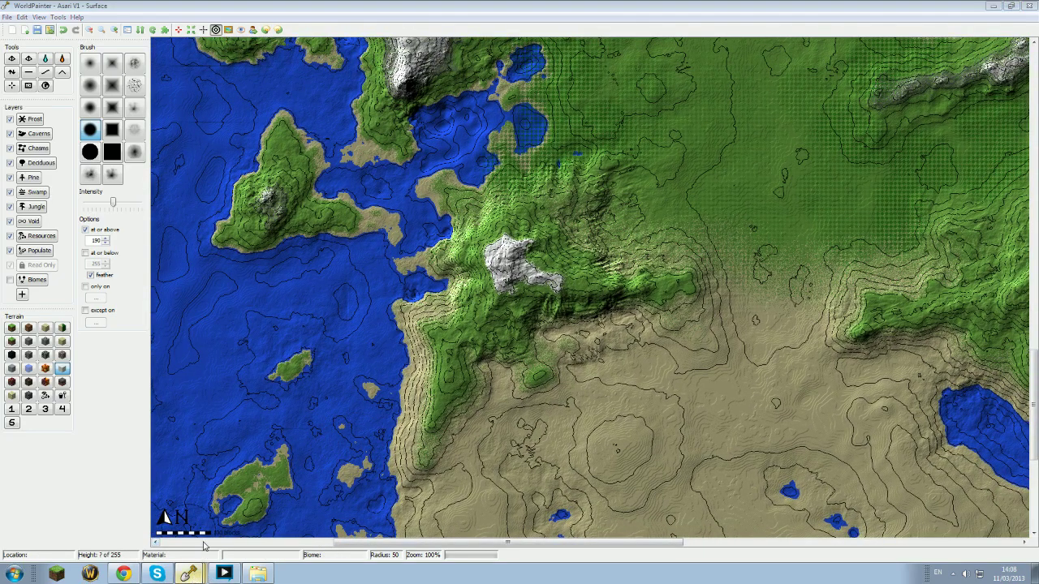
{"action": "left_click", "coordinate": [189, 573]}
{"action": "left_click_drag", "start_coordinate": [494, 177], "coordinate": [487, 275]}
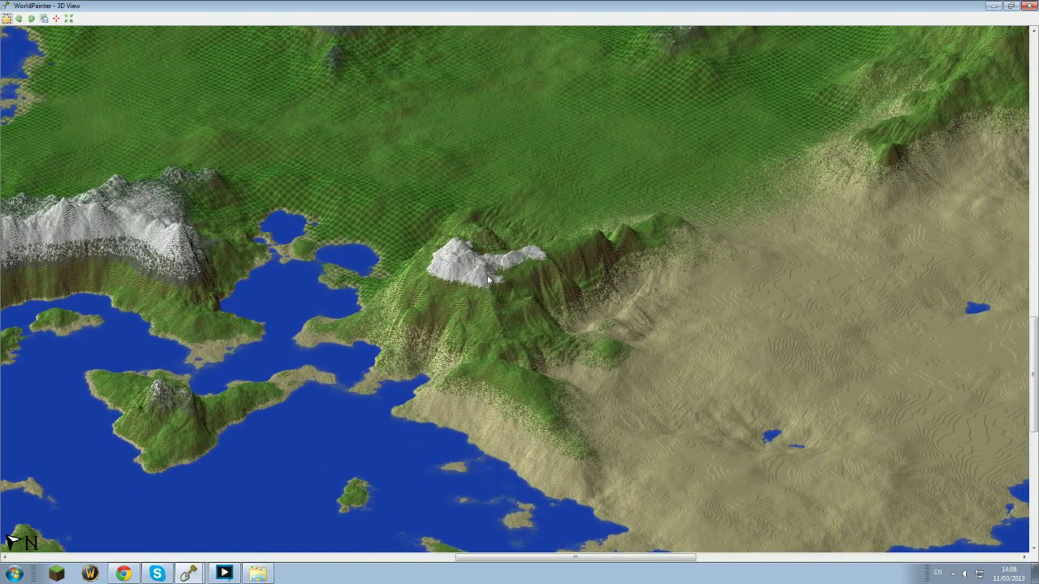
{"action": "left_click_drag", "start_coordinate": [306, 259], "coordinate": [684, 319]}
{"action": "left_click_drag", "start_coordinate": [232, 223], "coordinate": [474, 401]}
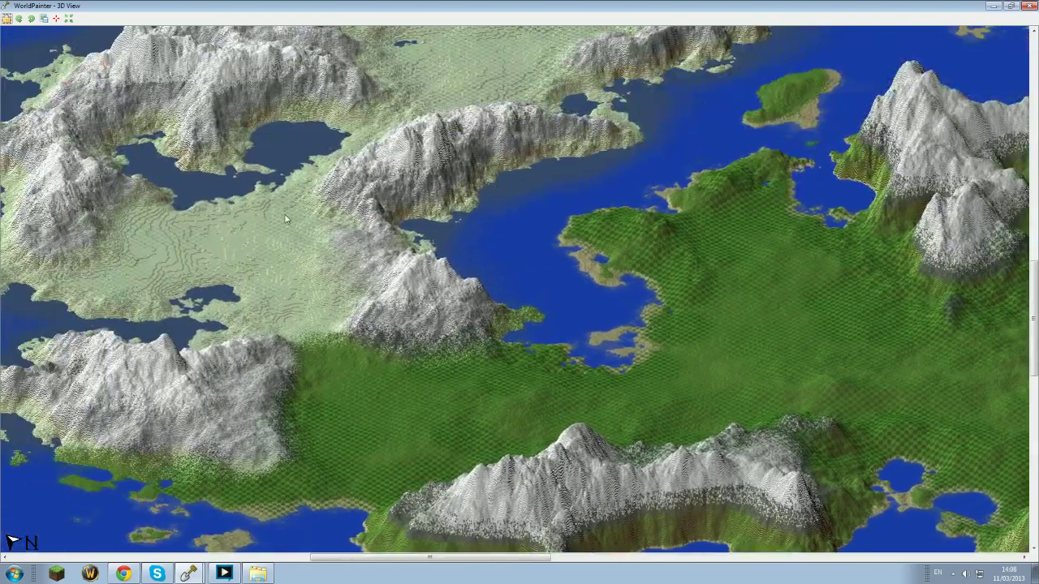
{"action": "left_click_drag", "start_coordinate": [249, 142], "coordinate": [386, 309]}
{"action": "left_click_drag", "start_coordinate": [650, 254], "coordinate": [491, 295]}
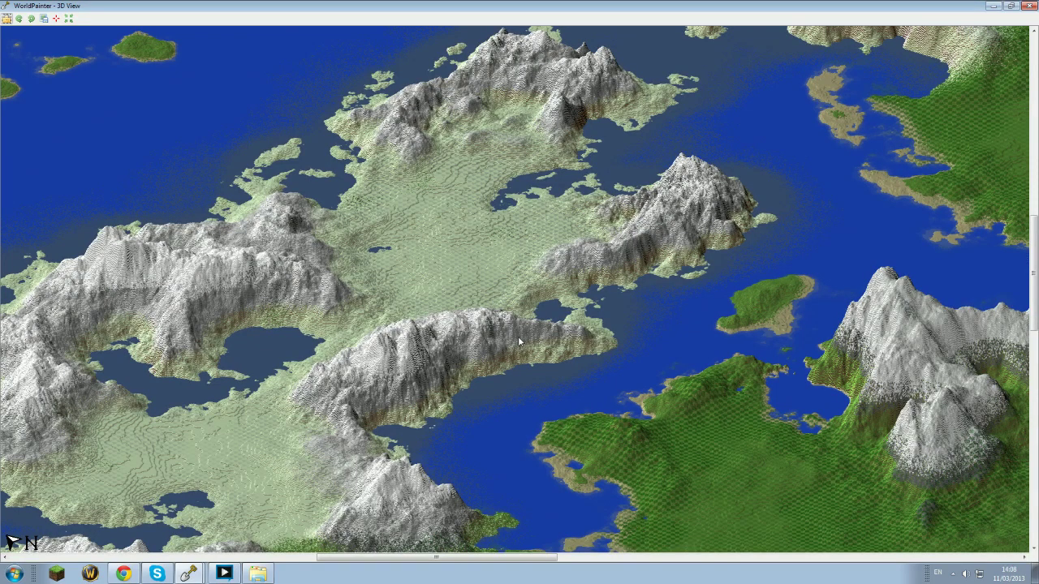
{"action": "left_click_drag", "start_coordinate": [512, 411], "coordinate": [642, 312]}
{"action": "left_click_drag", "start_coordinate": [440, 301], "coordinate": [479, 298]}
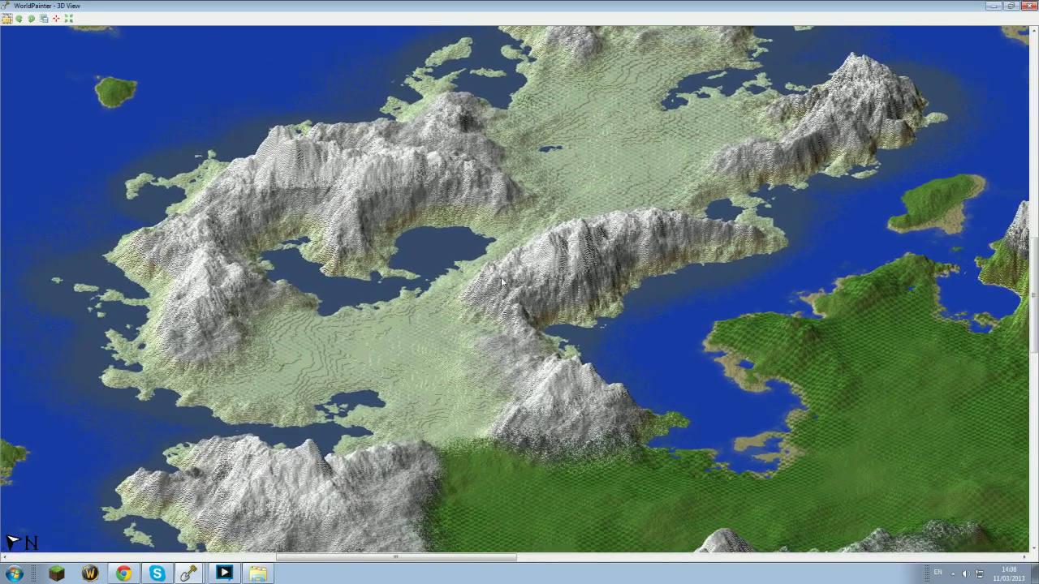
- Survey the frozen north, the western mountain range and the central plains in 3D
{"action": "key", "text": "Up"}
{"action": "key", "text": "Right"}
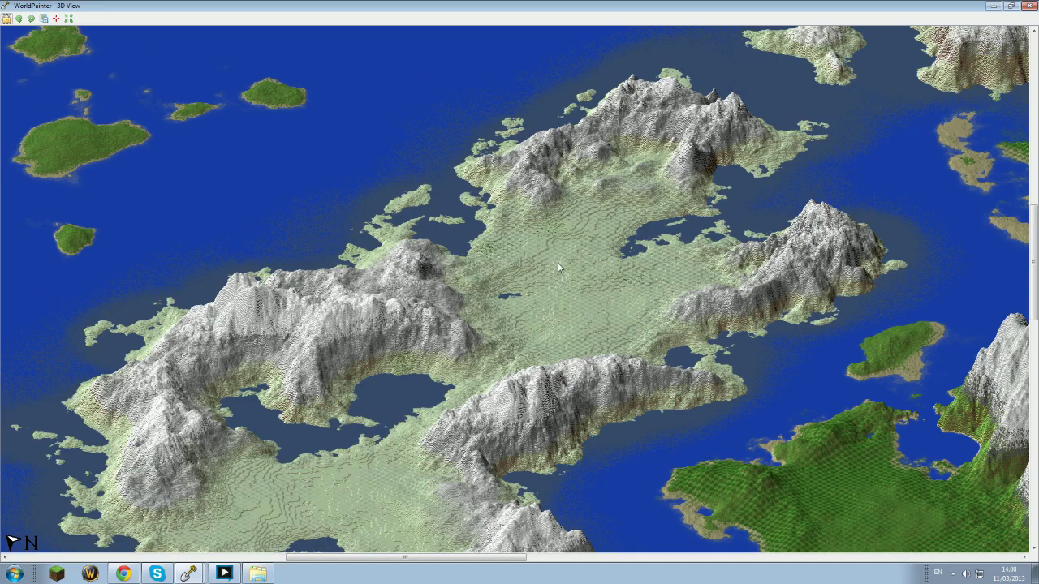
{"action": "key", "text": "Left"}
{"action": "key", "text": "Down"}
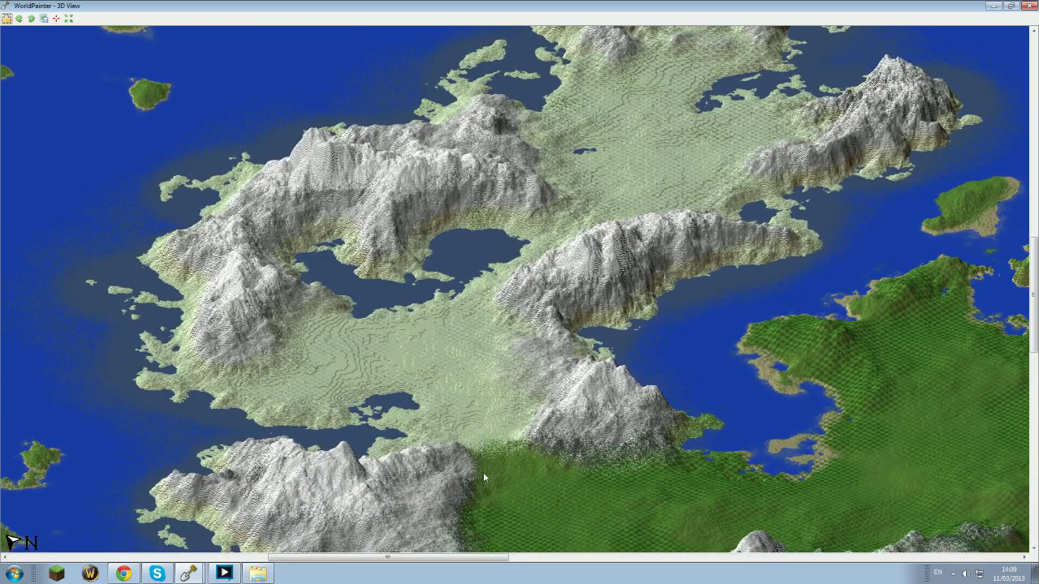
{"action": "key", "text": "Down"}
{"action": "key", "text": "Right"}
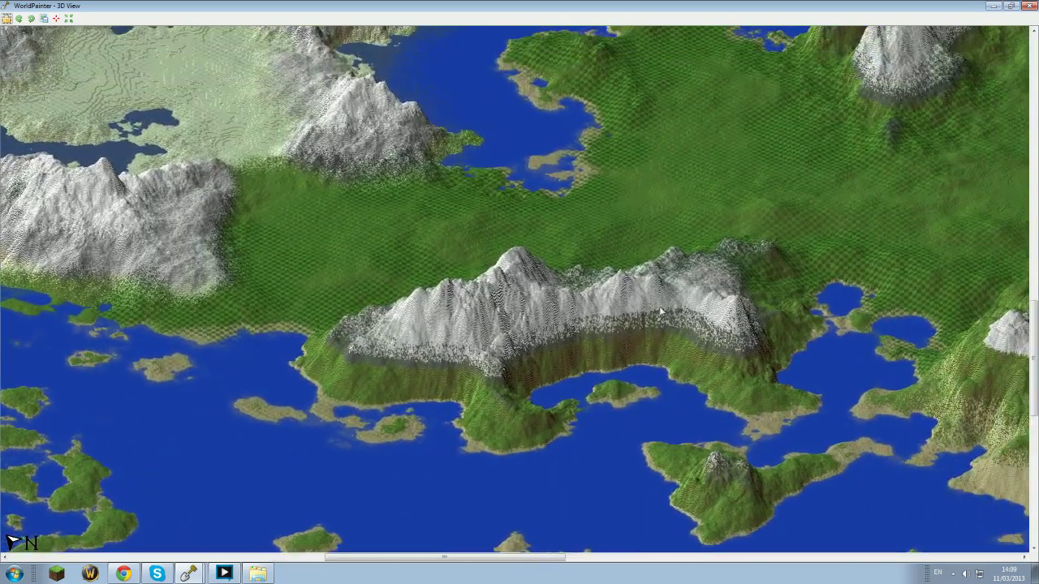
{"action": "key", "text": "Up"}
{"action": "key", "text": "Right"}
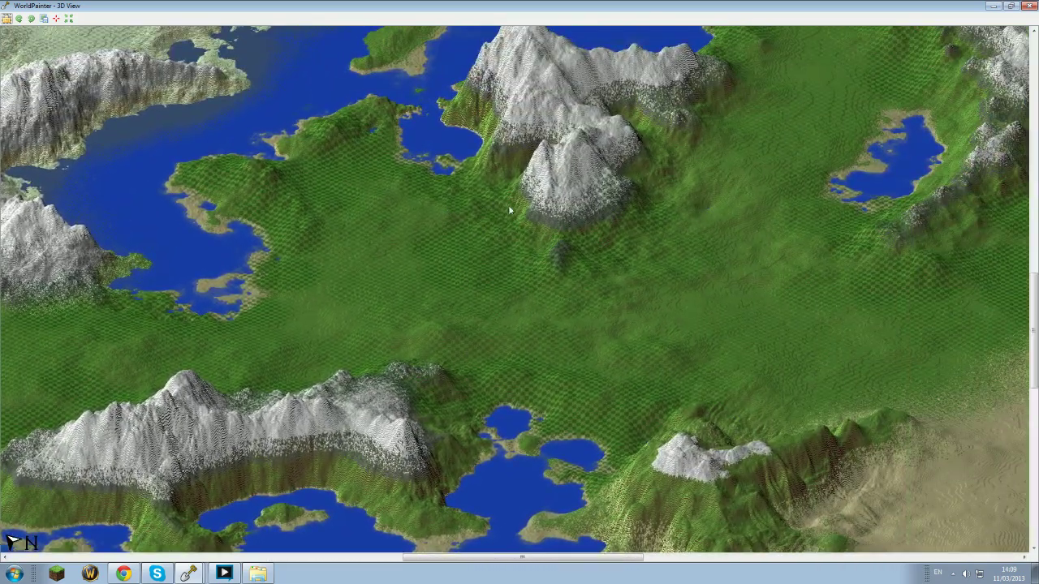
{"action": "left_click_drag", "start_coordinate": [551, 188], "coordinate": [559, 212]}
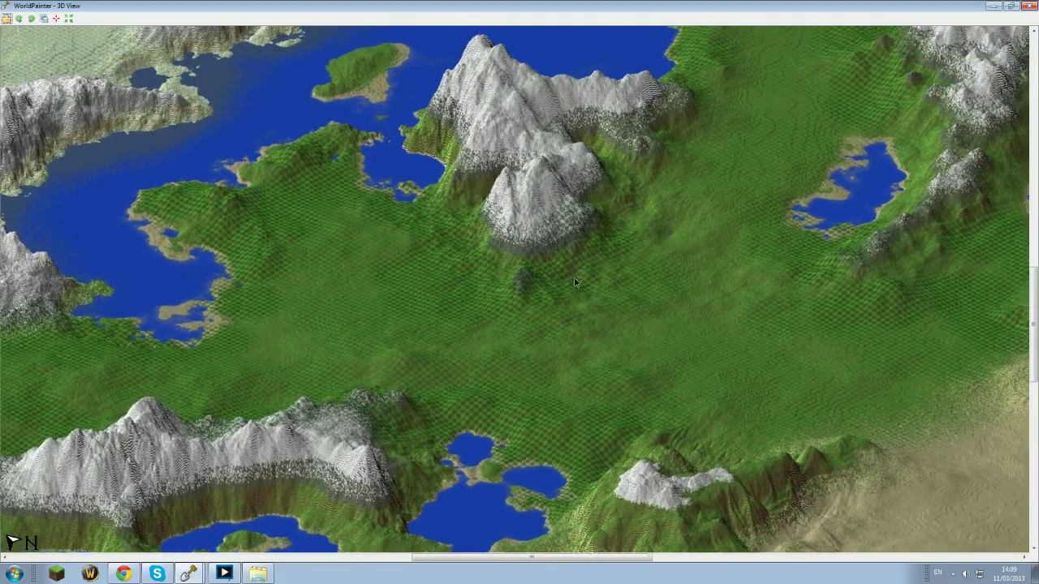
- Examine the central mountain, the northern bay and the southern desert in 3D
{"action": "key", "text": "Up"}
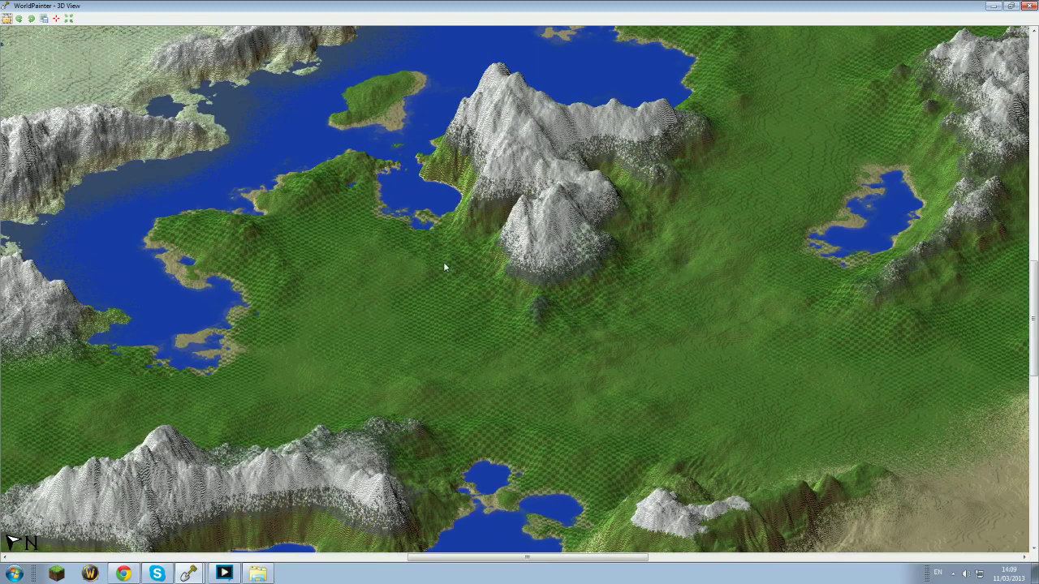
{"action": "left_click_drag", "start_coordinate": [379, 203], "coordinate": [523, 295]}
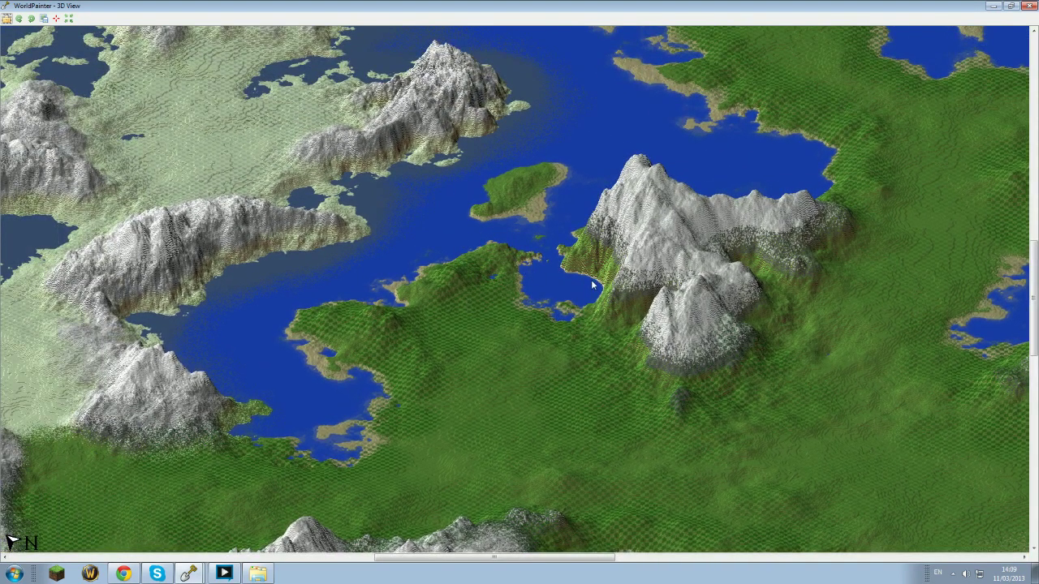
{"action": "key", "text": "Right"}
{"action": "key", "text": "Down"}
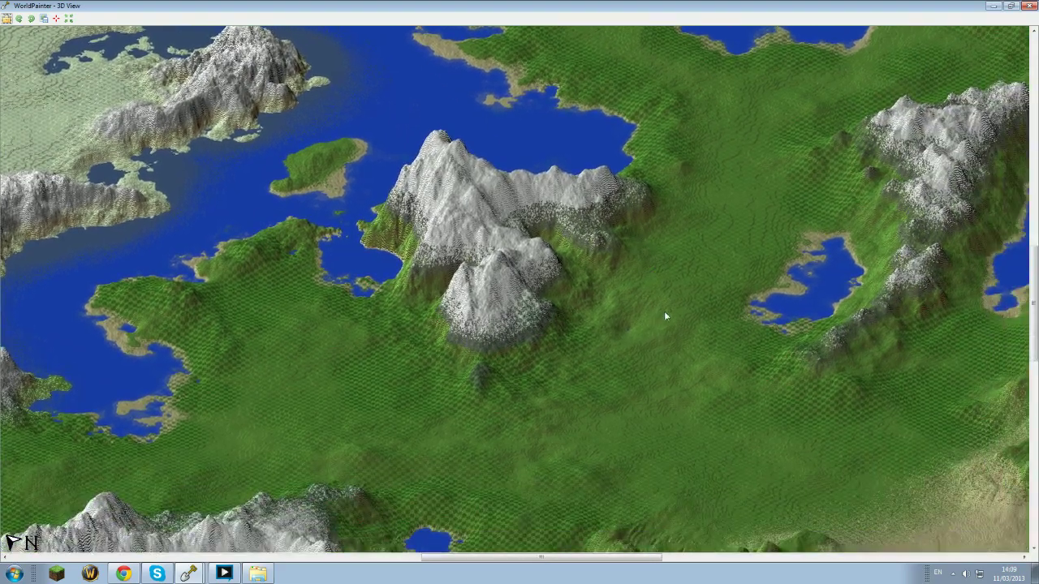
{"action": "key", "text": "Down"}
{"action": "key", "text": "Down"}
{"action": "key", "text": "Down"}
{"action": "key", "text": "Right"}
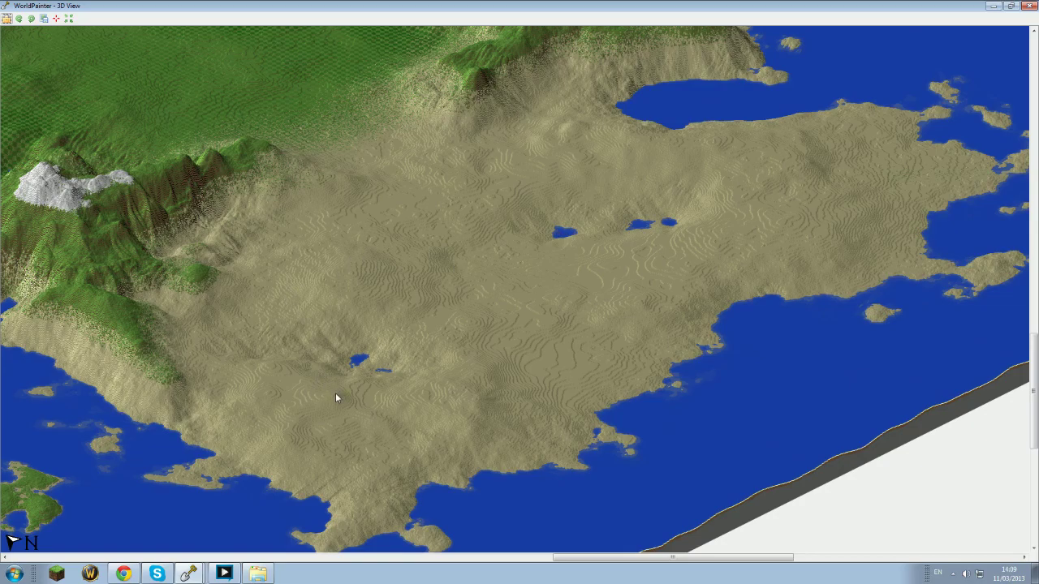
- Examine the southern desert, the green mountain on its northeastern edge and the neighbouring plains in 3D
{"action": "key", "text": "Up"}
{"action": "key", "text": "Up"}
{"action": "key", "text": "Up"}
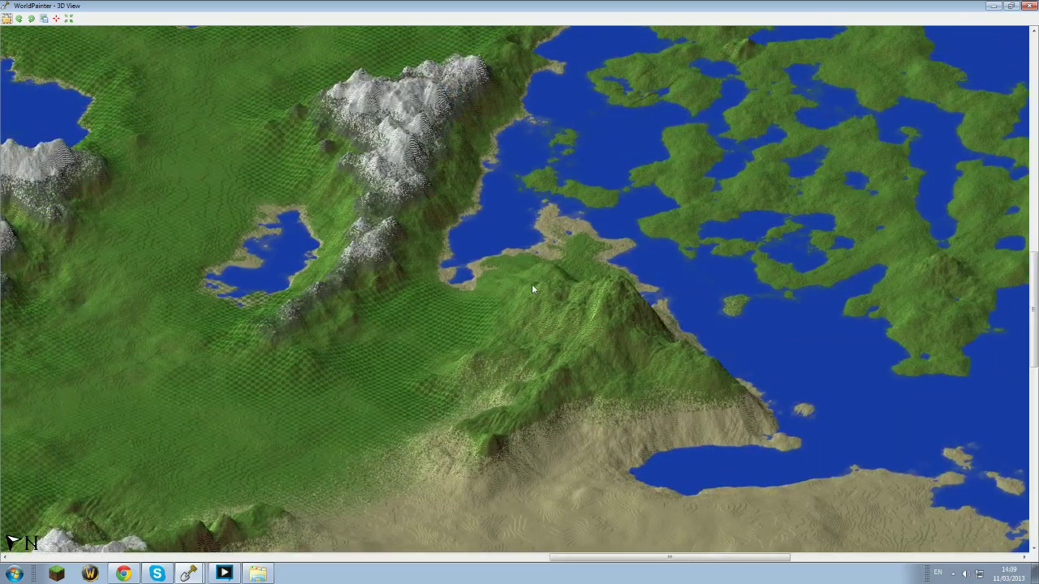
{"action": "key", "text": "Down"}
{"action": "key", "text": "Down"}
{"action": "key", "text": "Down"}
{"action": "key", "text": "Down"}
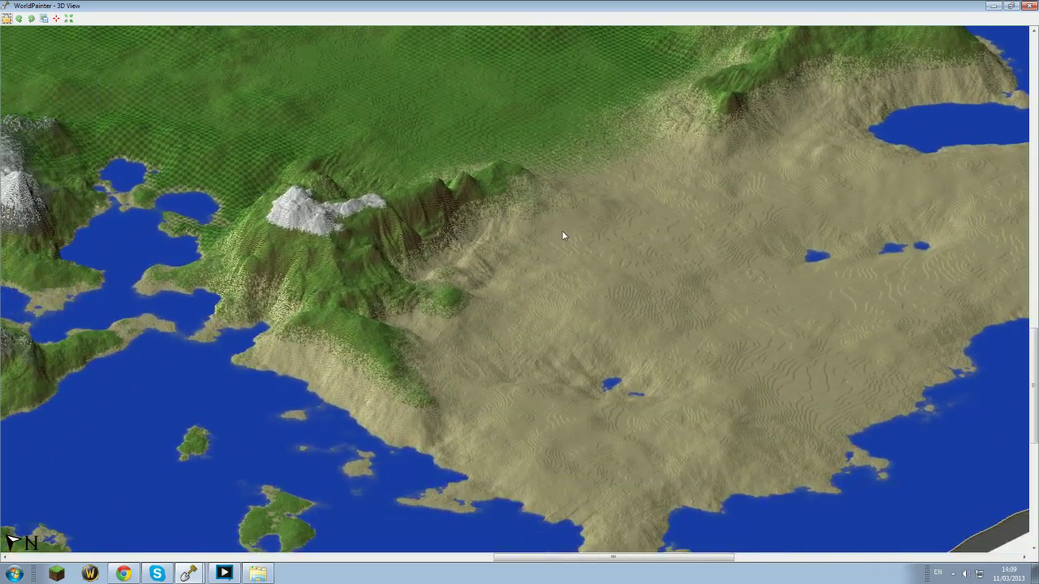
- Compare the snow-capped mountain west of the desert with the green mountain on its eastern side in 3D
{"action": "left_click_drag", "start_coordinate": [455, 241], "coordinate": [438, 253]}
{"action": "left_click_drag", "start_coordinate": [484, 287], "coordinate": [447, 324]}
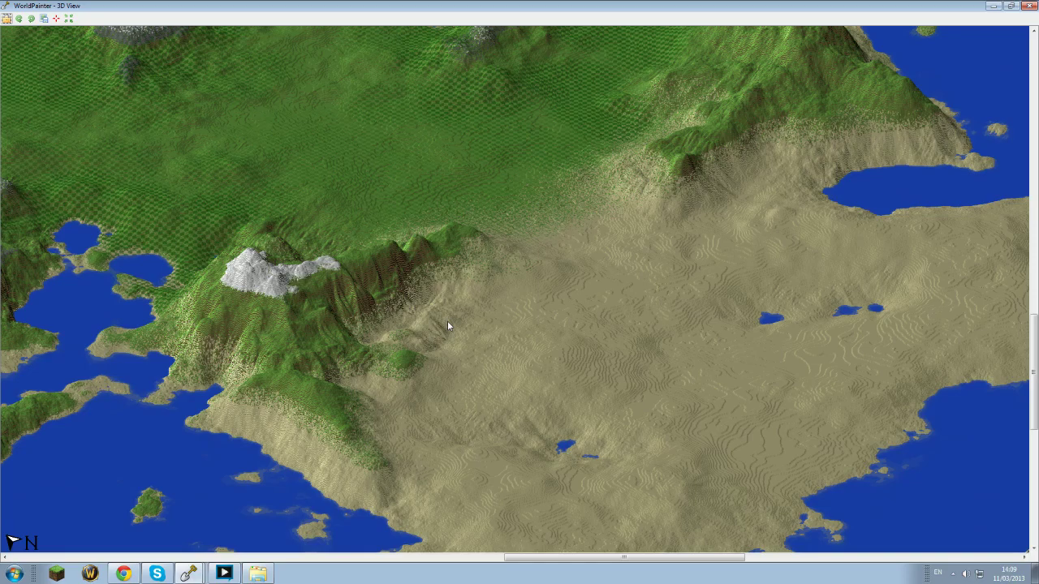
{"action": "key", "text": "Up"}
{"action": "key", "text": "Right"}
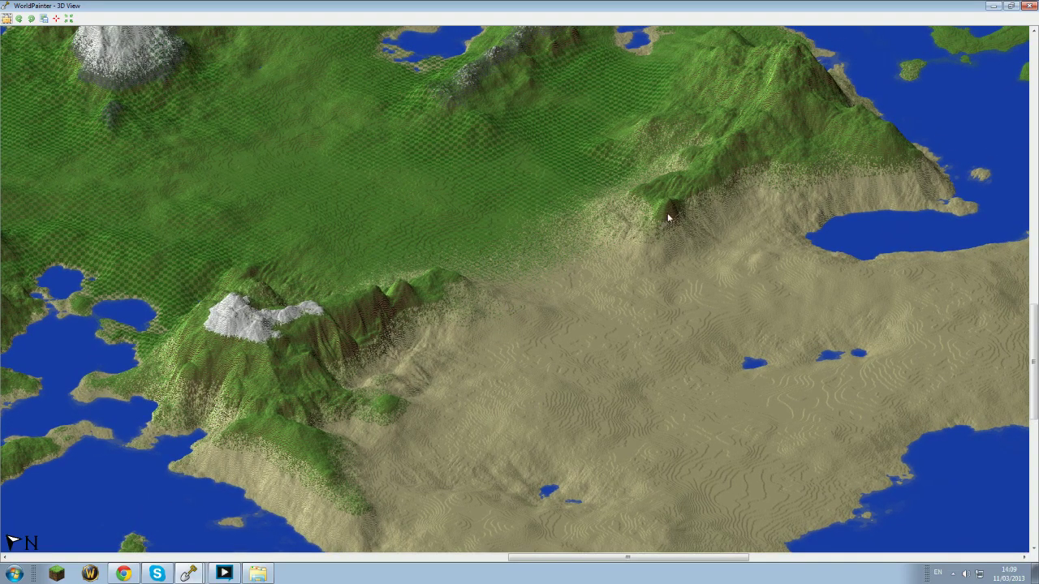
{"action": "left_click_drag", "start_coordinate": [854, 126], "coordinate": [598, 248]}
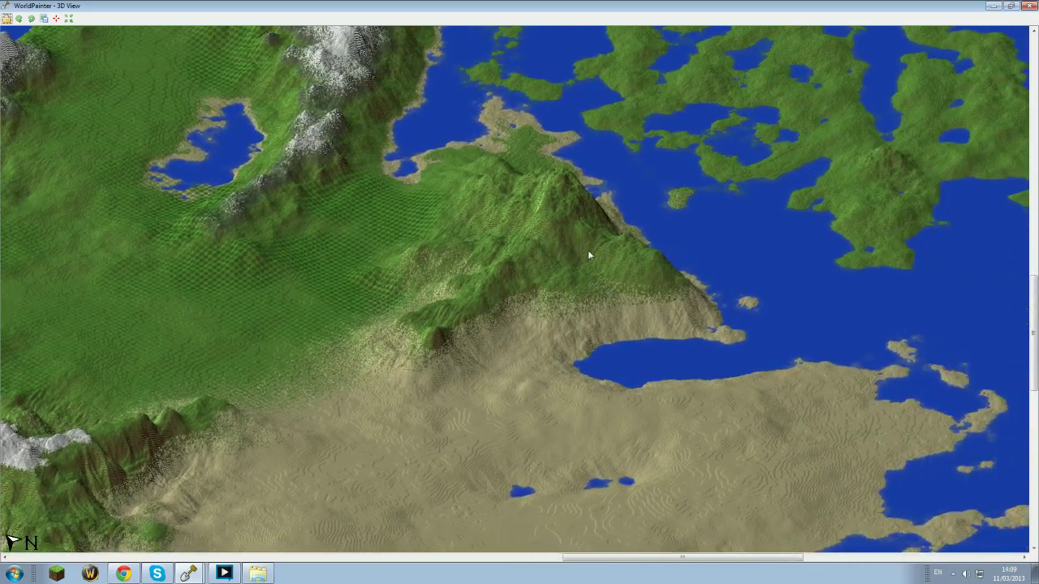
{"action": "left_click_drag", "start_coordinate": [635, 311], "coordinate": [536, 183]}
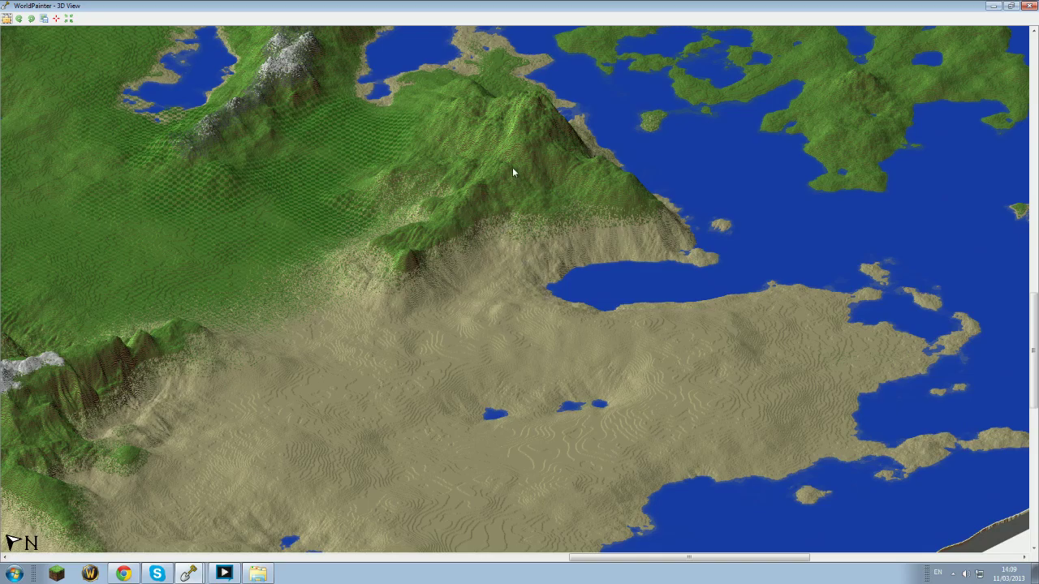
{"action": "left_click_drag", "start_coordinate": [533, 175], "coordinate": [654, 262]}
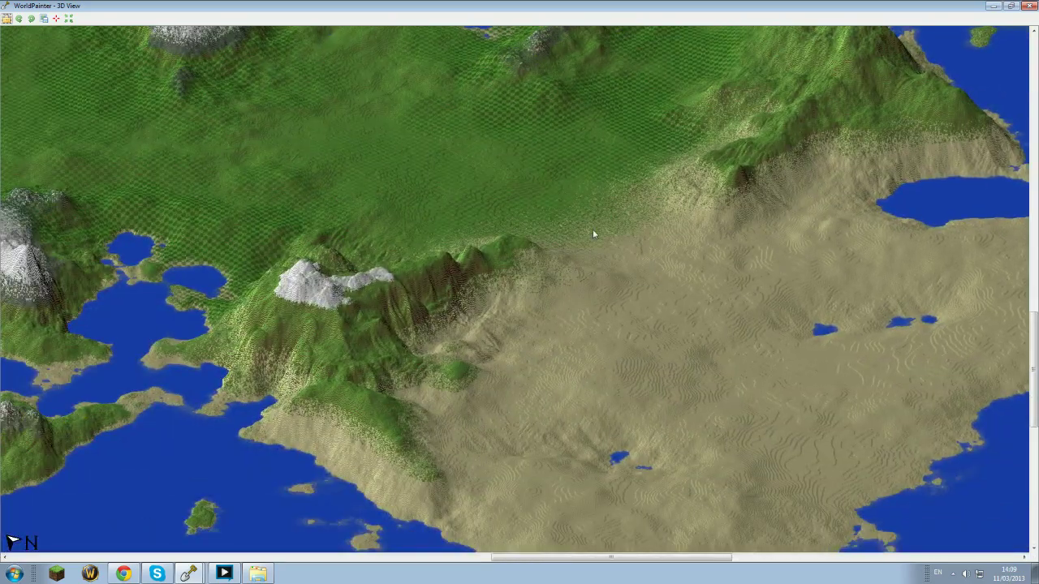
- Undo the snow painting on the southwestern mountain's peak in the top-down map and bring the 3D view back up
{"action": "left_click", "coordinate": [188, 574]}
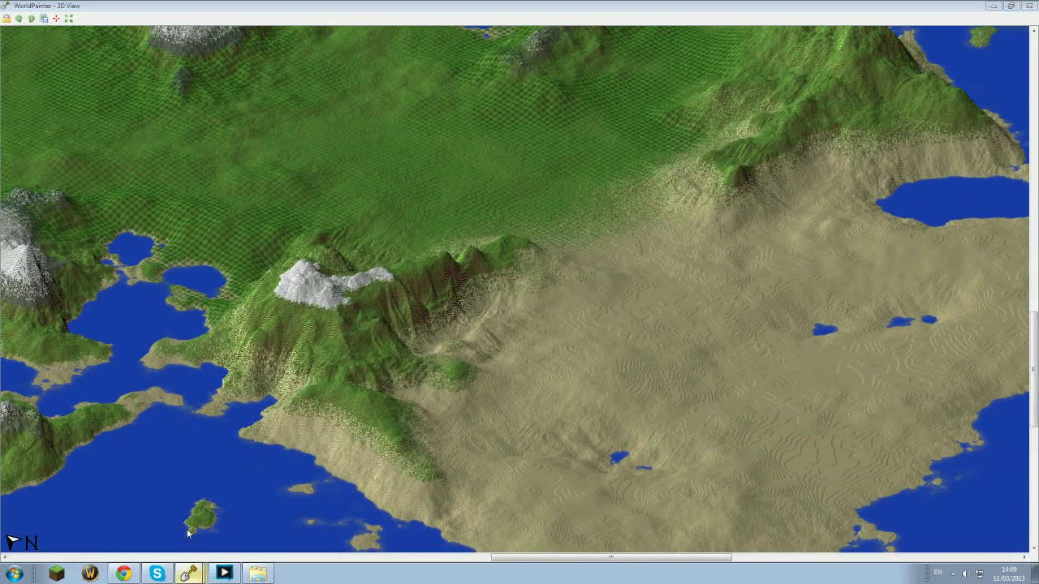
{"action": "left_click", "coordinate": [194, 524]}
{"action": "middle_click_drag", "start_coordinate": [504, 370], "coordinate": [530, 349]}
{"action": "key", "text": "ctrl+z"}
{"action": "key", "text": "ctrl+z"}
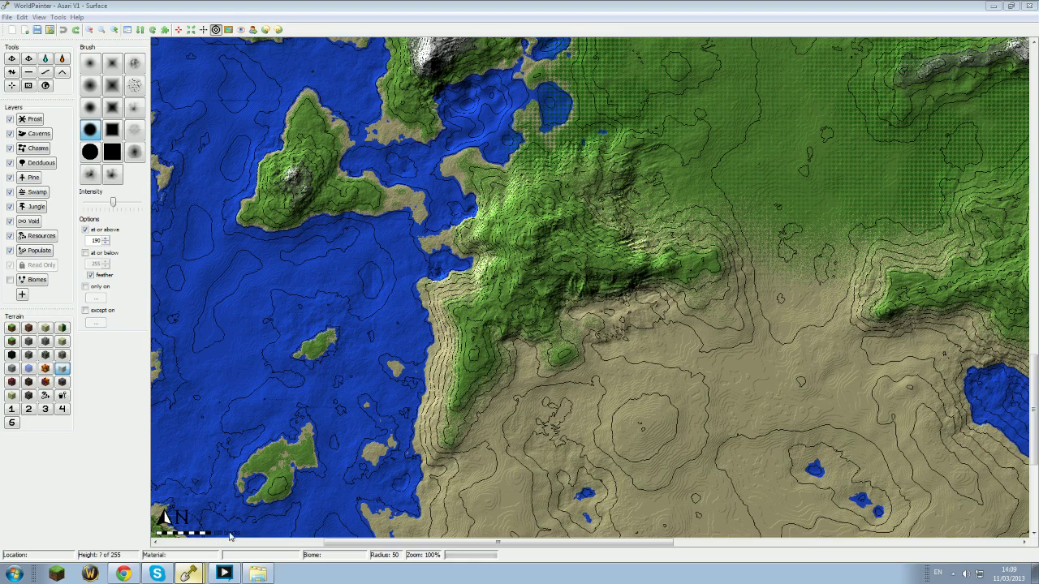
{"action": "key", "text": "alt+Tab"}
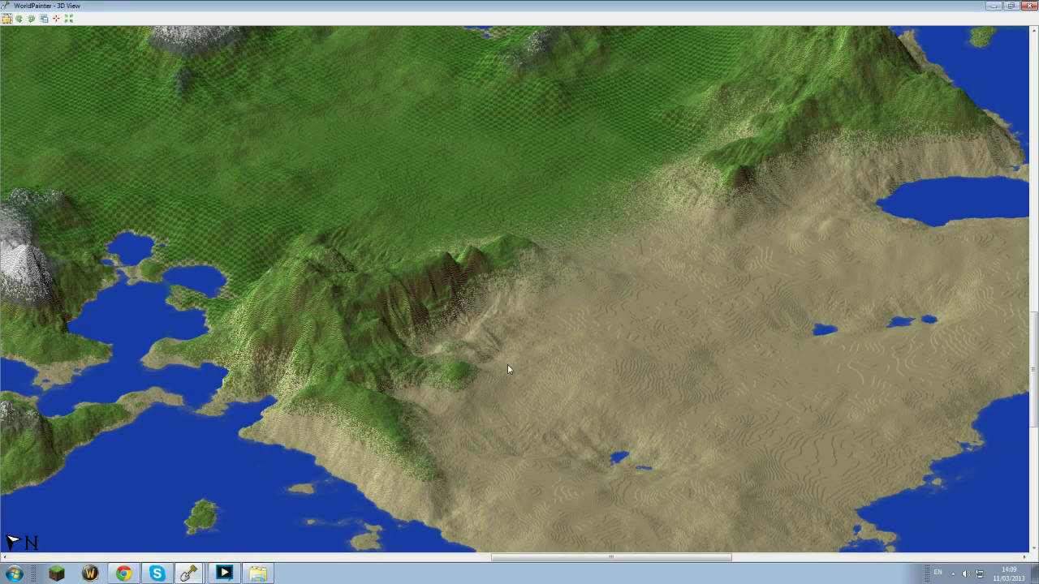
- Inspect the snow-free southwestern mountain, the desert border and the eastern archipelago in 3D
{"action": "left_click_drag", "start_coordinate": [503, 372], "coordinate": [441, 395]}
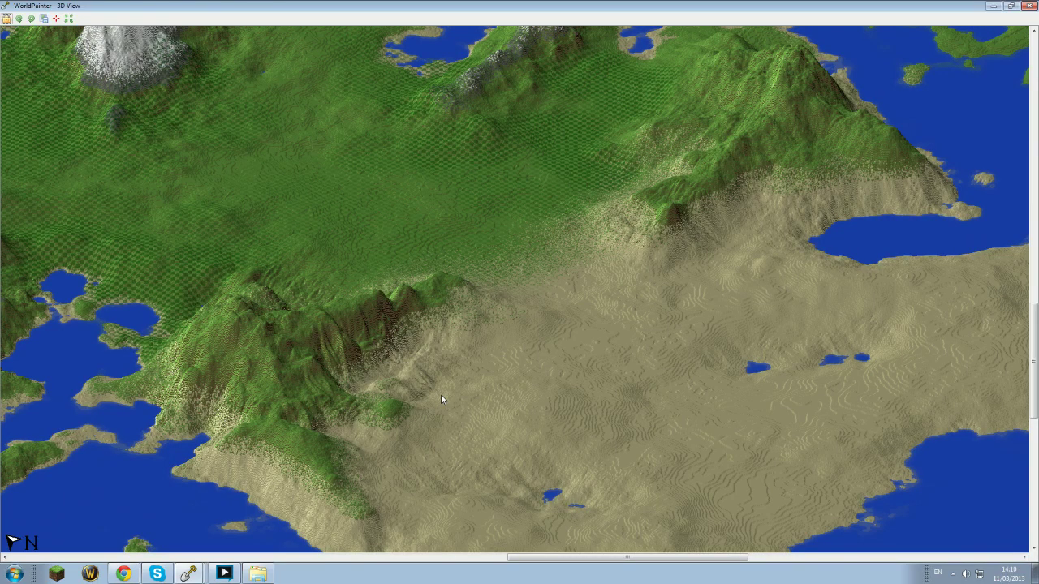
{"action": "left_click_drag", "start_coordinate": [661, 280], "coordinate": [586, 243]}
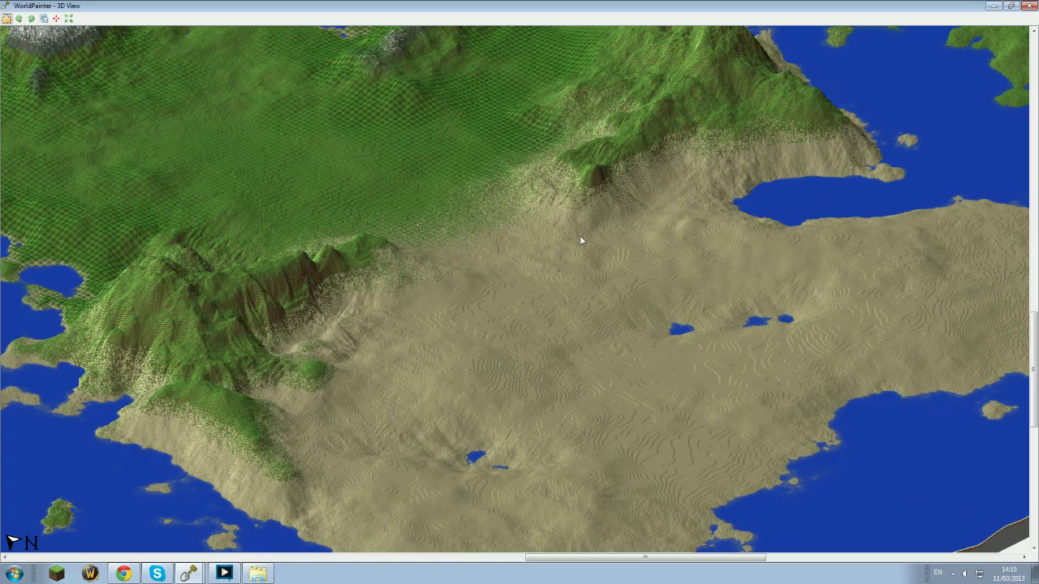
{"action": "left_click_drag", "start_coordinate": [486, 233], "coordinate": [460, 267]}
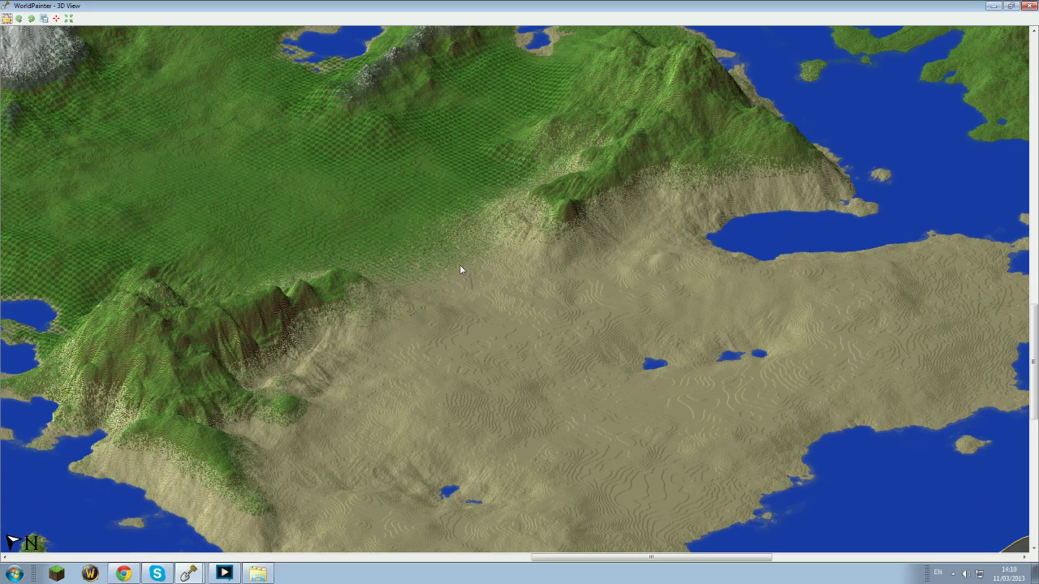
{"action": "left_click_drag", "start_coordinate": [626, 227], "coordinate": [567, 347]}
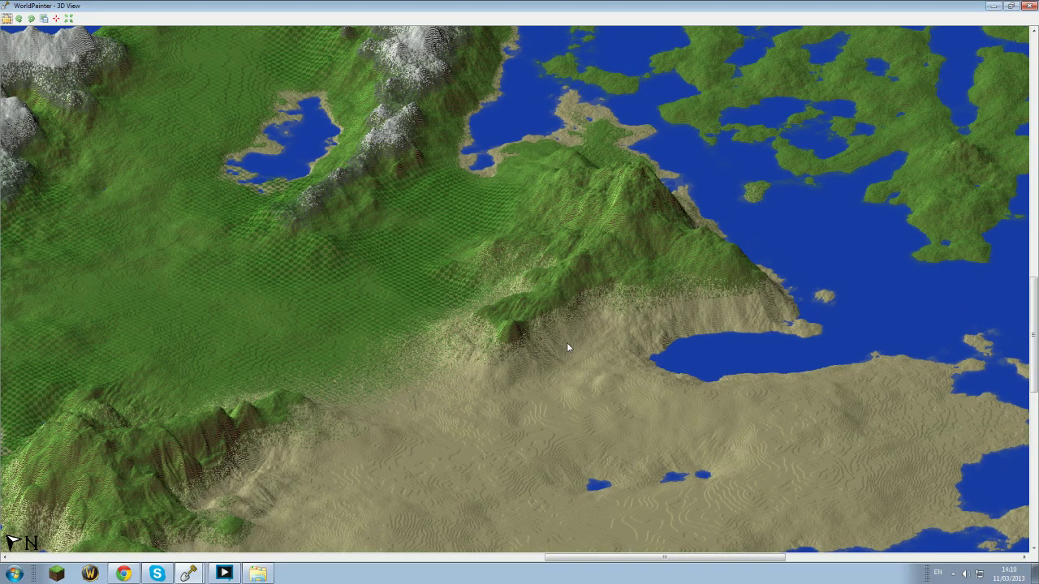
{"action": "left_click_drag", "start_coordinate": [591, 344], "coordinate": [475, 402]}
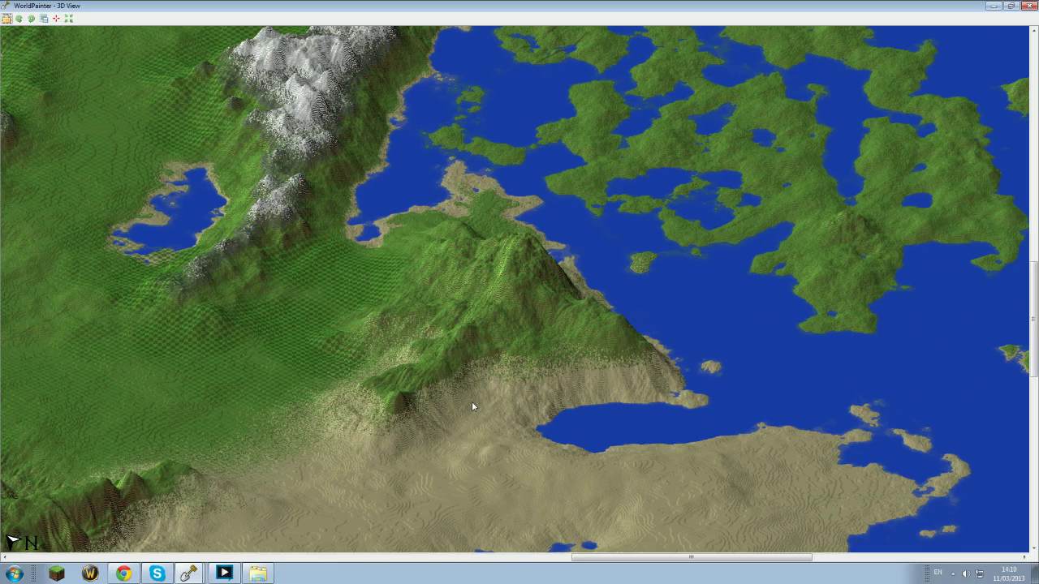
{"action": "left_click_drag", "start_coordinate": [479, 400], "coordinate": [715, 340]}
{"action": "left_click_drag", "start_coordinate": [525, 269], "coordinate": [411, 187]}
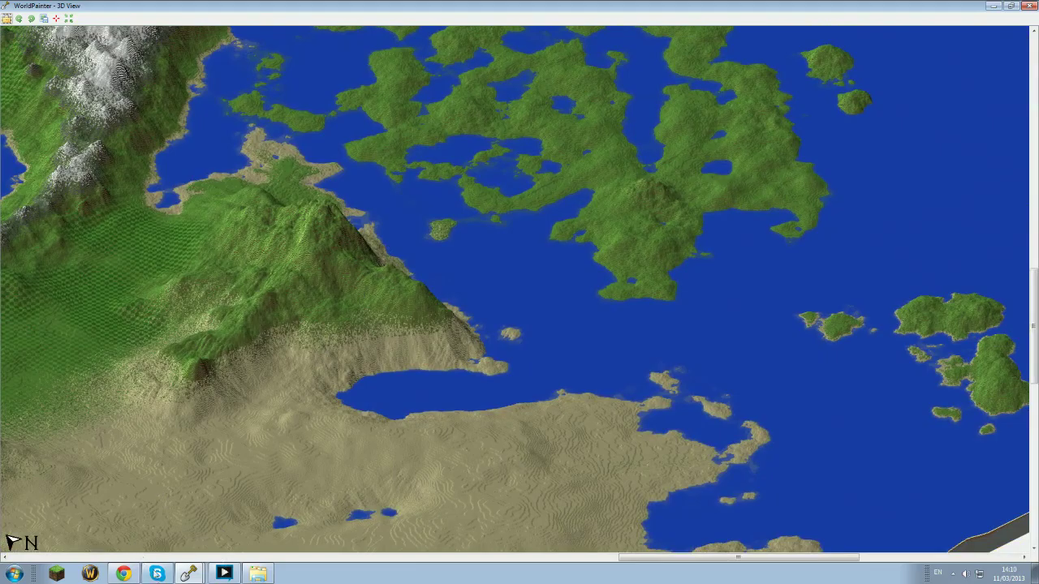
- Switch to the top-down Asari V1 map and examine the southeastern green mountain, the inland lake and the eastern islands
{"action": "left_click", "coordinate": [186, 573]}
{"action": "left_click", "coordinate": [200, 521]}
{"action": "mouse_move", "coordinate": [765, 314]}
{"action": "middle_mouse_down"}
{"action": "mouse_move", "coordinate": [605, 325]}
{"action": "mouse_move", "coordinate": [468, 297]}
{"action": "middle_mouse_up"}
{"action": "middle_click_drag", "start_coordinate": [852, 276], "coordinate": [718, 364]}
{"action": "scroll", "coordinate": [718, 364], "scroll_direction": "down", "scroll_amount": 1}
{"action": "middle_click_drag", "start_coordinate": [849, 166], "coordinate": [747, 259]}
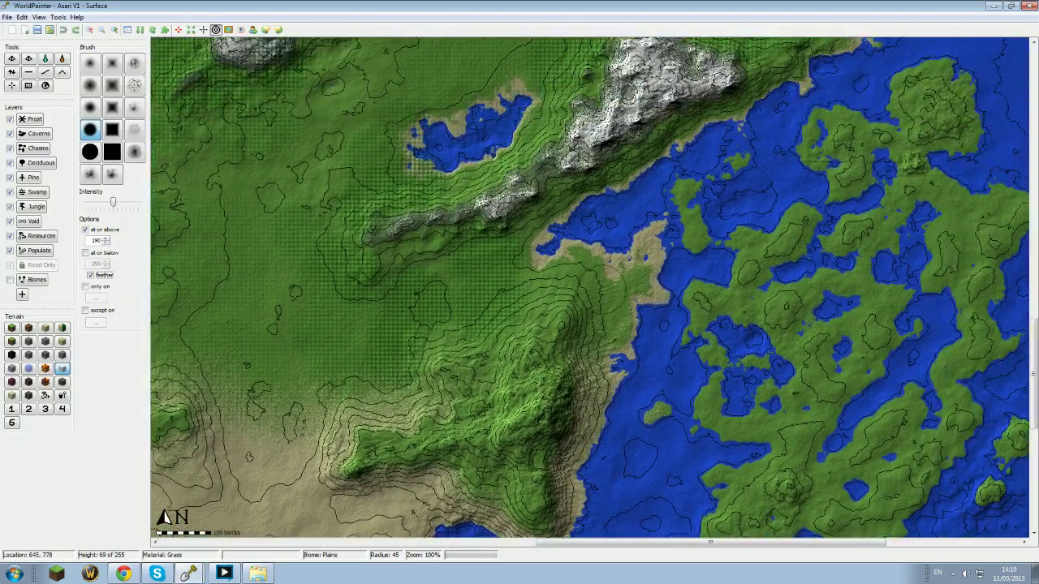
{"action": "middle_click_drag", "start_coordinate": [625, 122], "coordinate": [616, 227]}
{"action": "middle_click_drag", "start_coordinate": [445, 72], "coordinate": [555, 248]}
- Examine the snowy central mountain and the eastern mountain range on the top-down map
{"action": "scroll", "coordinate": [602, 253], "scroll_direction": "down", "scroll_amount": 1, "text": "ctrl"}
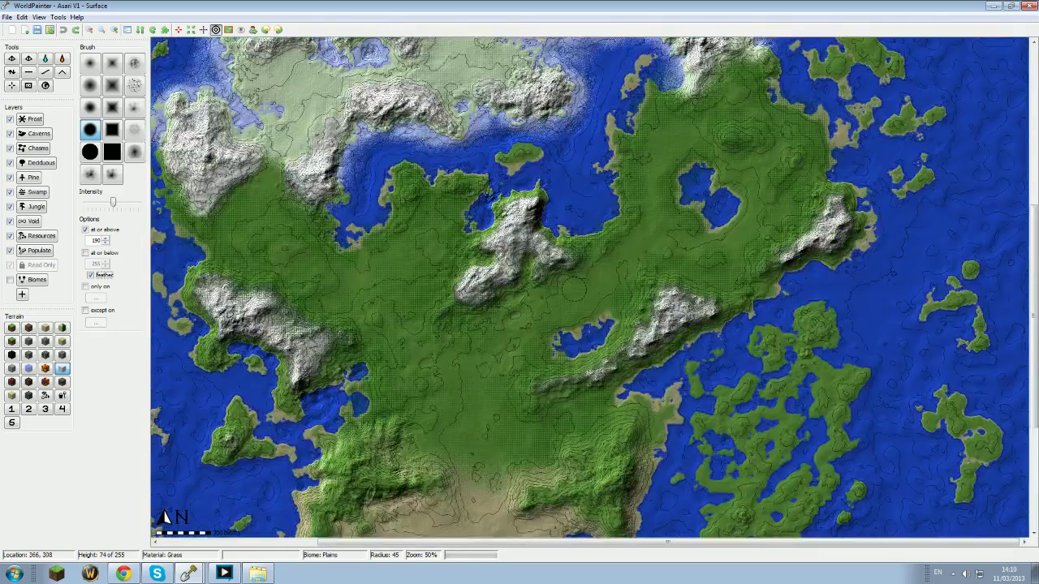
{"action": "scroll", "coordinate": [574, 293], "scroll_direction": "up", "scroll_amount": 1, "text": "ctrl"}
{"action": "middle_click_drag", "start_coordinate": [686, 296], "coordinate": [550, 266]}
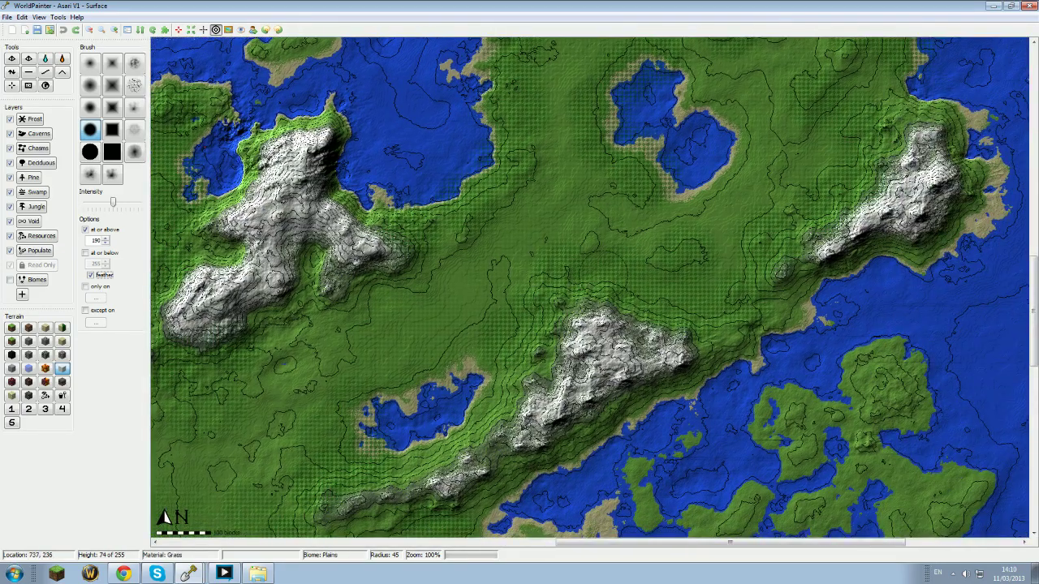
{"action": "middle_click_drag", "start_coordinate": [633, 270], "coordinate": [689, 203]}
{"action": "middle_click_drag", "start_coordinate": [389, 179], "coordinate": [818, 379]}
{"action": "middle_click_drag", "start_coordinate": [438, 219], "coordinate": [531, 373]}
- Switch to the 3D view and inspect the snow lines on the eastern range and the central mountain
{"action": "left_click", "coordinate": [194, 573]}
{"action": "left_click", "coordinate": [192, 534]}
{"action": "left_click_drag", "start_coordinate": [71, 254], "coordinate": [512, 354]}
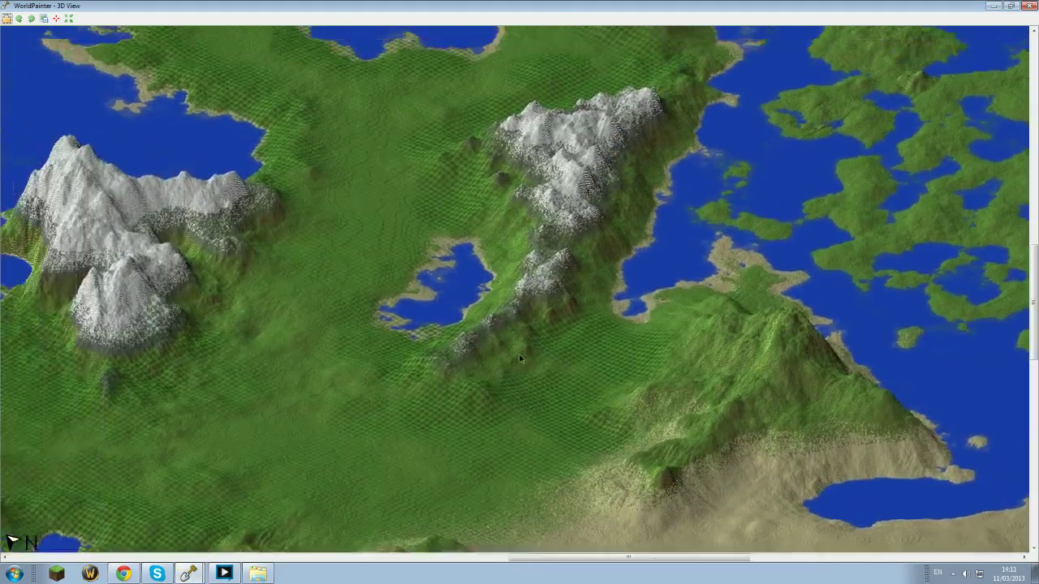
{"action": "left_click_drag", "start_coordinate": [614, 283], "coordinate": [596, 325]}
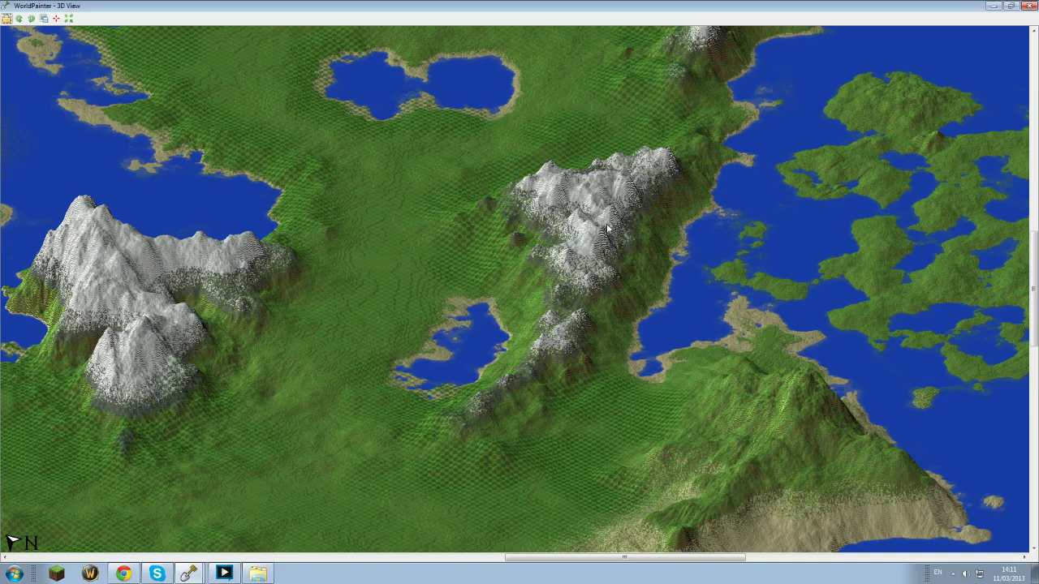
{"action": "left_click_drag", "start_coordinate": [425, 280], "coordinate": [686, 231]}
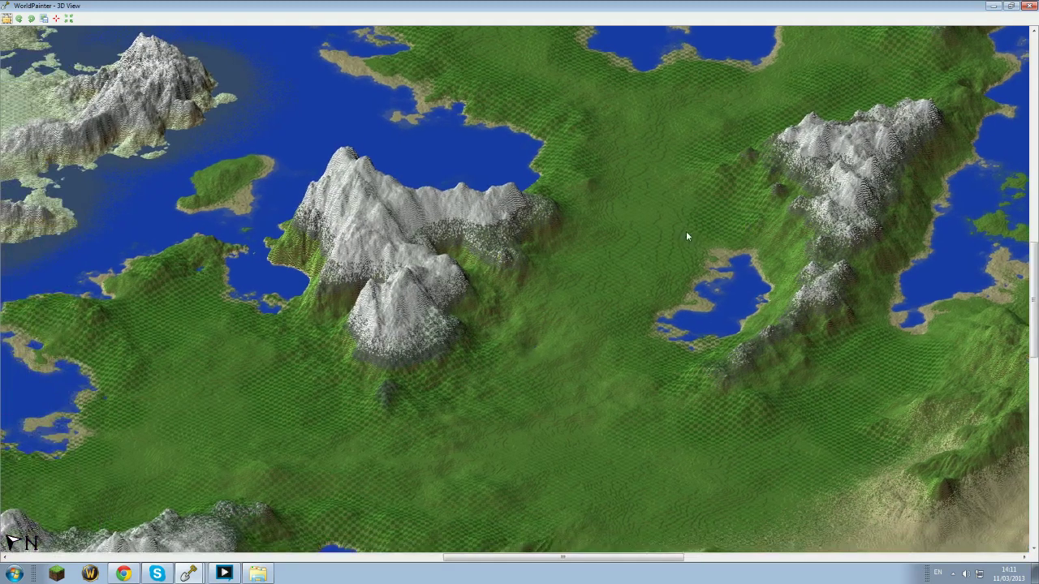
{"action": "left_click_drag", "start_coordinate": [589, 292], "coordinate": [526, 283]}
{"action": "left_click_drag", "start_coordinate": [378, 305], "coordinate": [540, 310]}
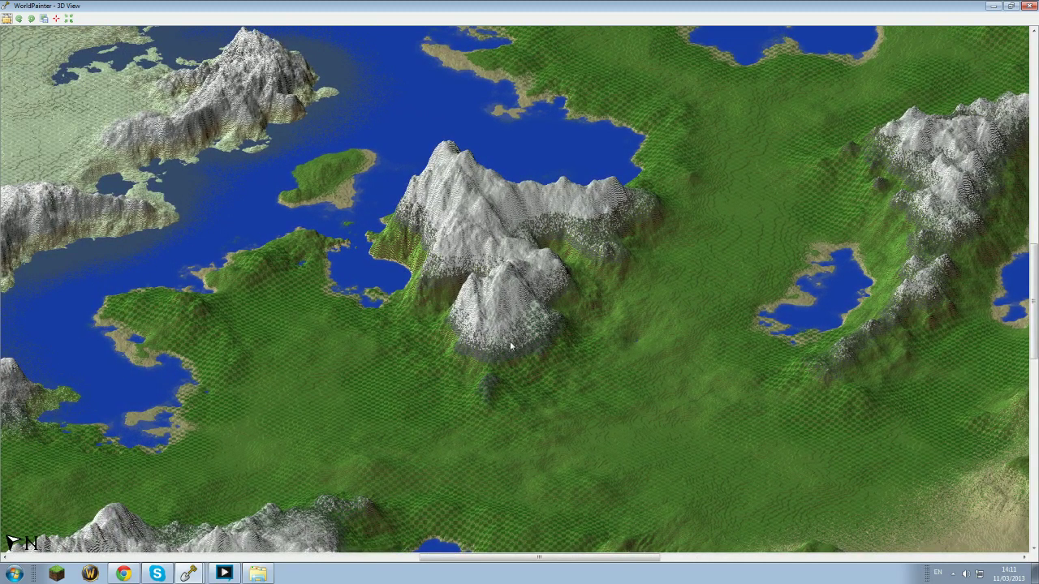
{"action": "left_click_drag", "start_coordinate": [236, 404], "coordinate": [504, 314]}
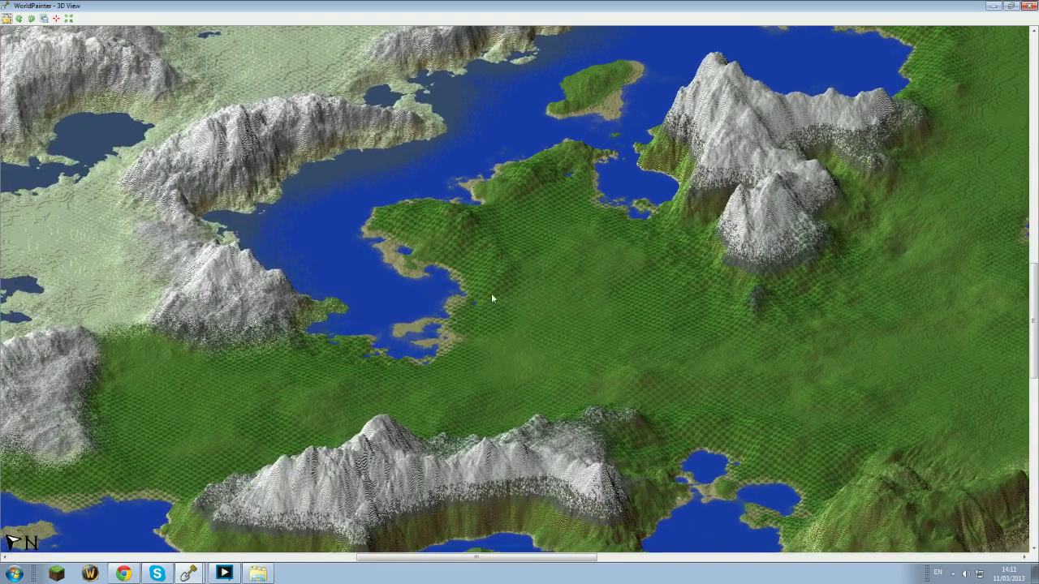
- Survey the western snowy ranges, the offshore islands and the central plains in 3D
{"action": "left_click_drag", "start_coordinate": [207, 402], "coordinate": [519, 301]}
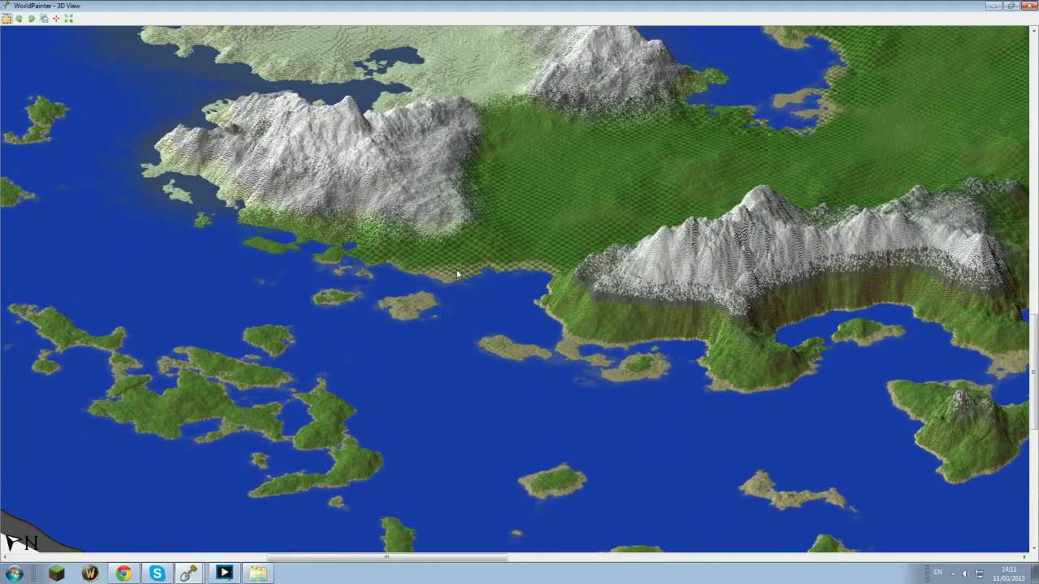
{"action": "scroll", "coordinate": [547, 302], "scroll_direction": "up", "scroll_amount": 3}
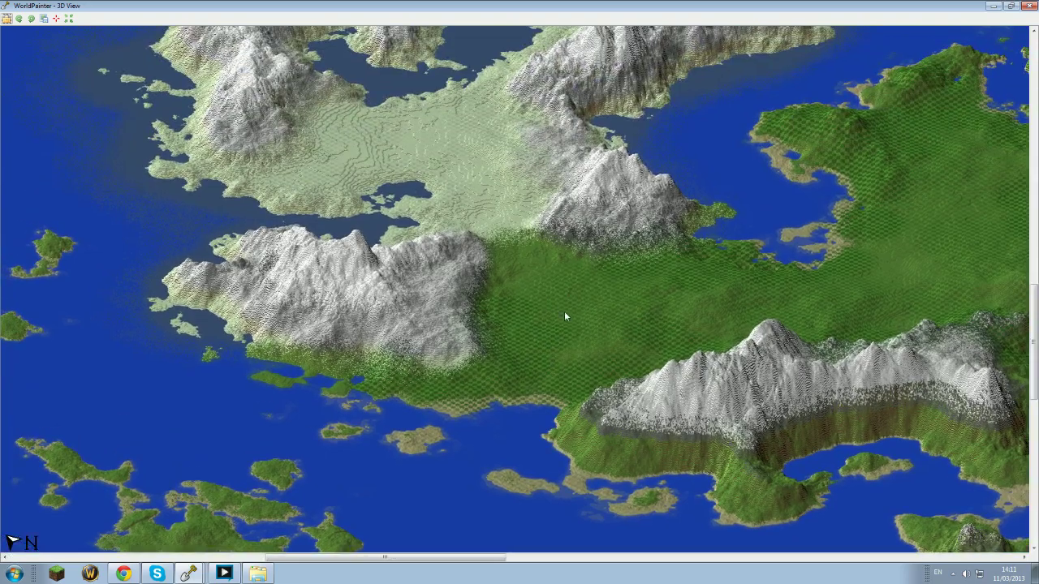
{"action": "left_click_drag", "start_coordinate": [555, 306], "coordinate": [407, 398]}
{"action": "left_click_drag", "start_coordinate": [807, 202], "coordinate": [475, 354]}
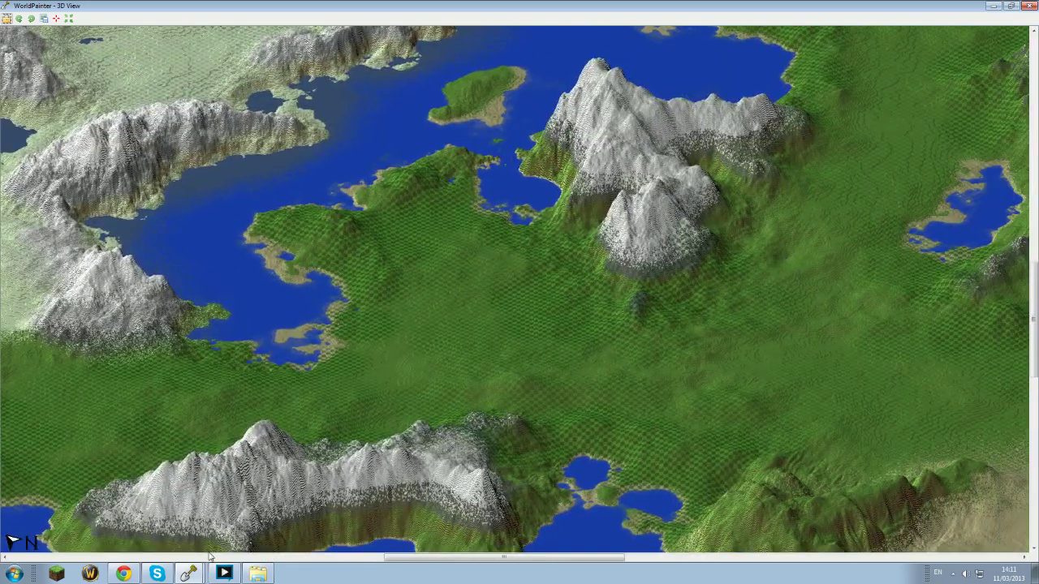
- Glance at the AsariNoTrees map, then return to Asari V1 and examine its snowy northern peninsula
{"action": "left_click", "coordinate": [183, 523]}
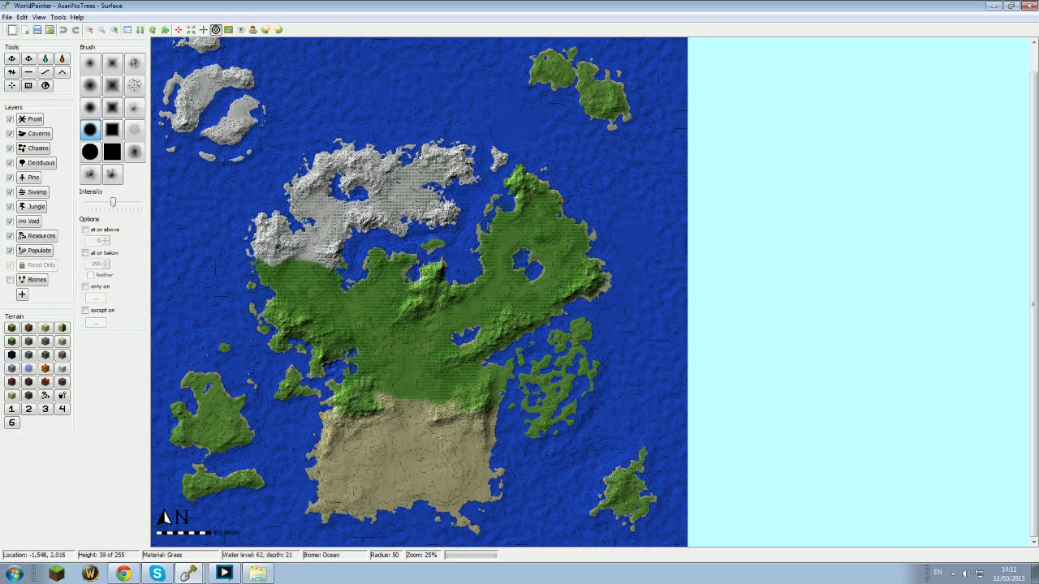
{"action": "left_click", "coordinate": [188, 573]}
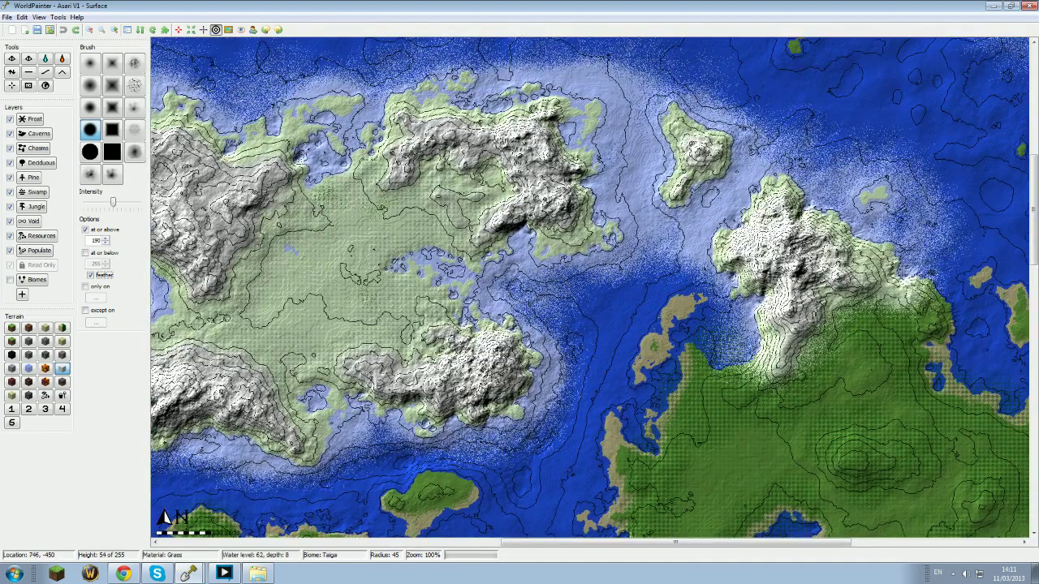
{"action": "middle_click_drag", "start_coordinate": [937, 278], "coordinate": [681, 280]}
- Switch to the 3D view and survey the northern bay, the snowy northern peninsula and the northeastern islands
{"action": "left_click", "coordinate": [196, 573]}
{"action": "left_click", "coordinate": [207, 531]}
{"action": "left_click_drag", "start_coordinate": [537, 228], "coordinate": [456, 443]}
{"action": "left_click_drag", "start_coordinate": [438, 193], "coordinate": [448, 290]}
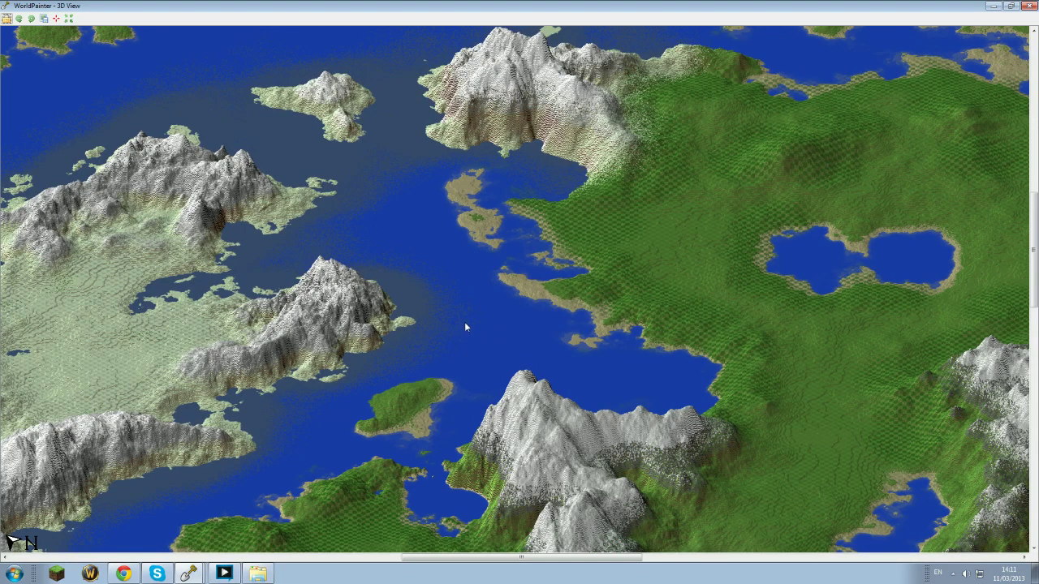
{"action": "scroll", "coordinate": [399, 234], "scroll_direction": "up", "scroll_amount": 5}
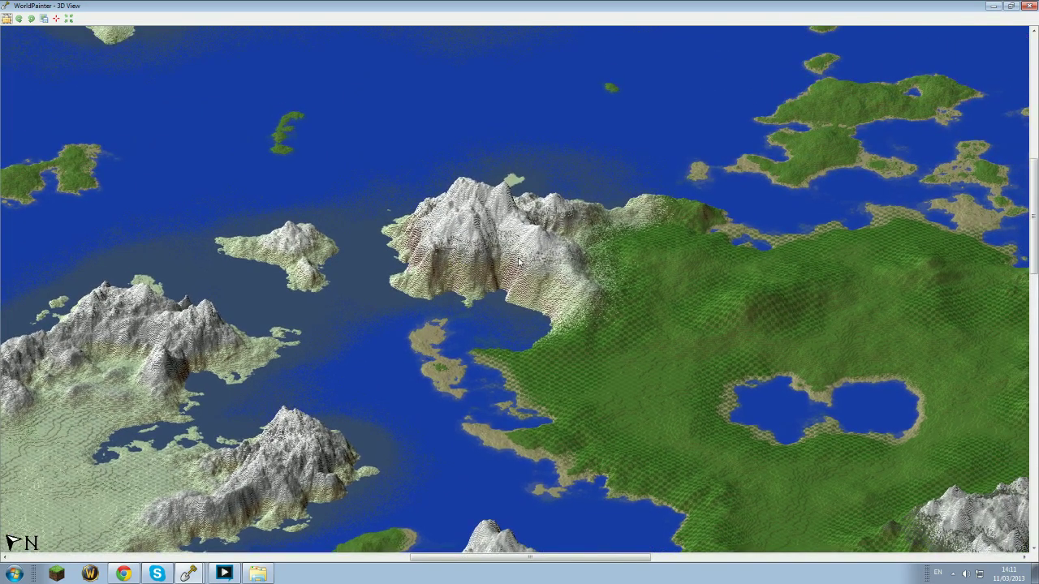
{"action": "left_click_drag", "start_coordinate": [674, 217], "coordinate": [621, 367]}
{"action": "left_click_drag", "start_coordinate": [834, 282], "coordinate": [435, 278]}
{"action": "left_click_drag", "start_coordinate": [568, 283], "coordinate": [566, 333]}
{"action": "left_click_drag", "start_coordinate": [530, 365], "coordinate": [532, 238]}
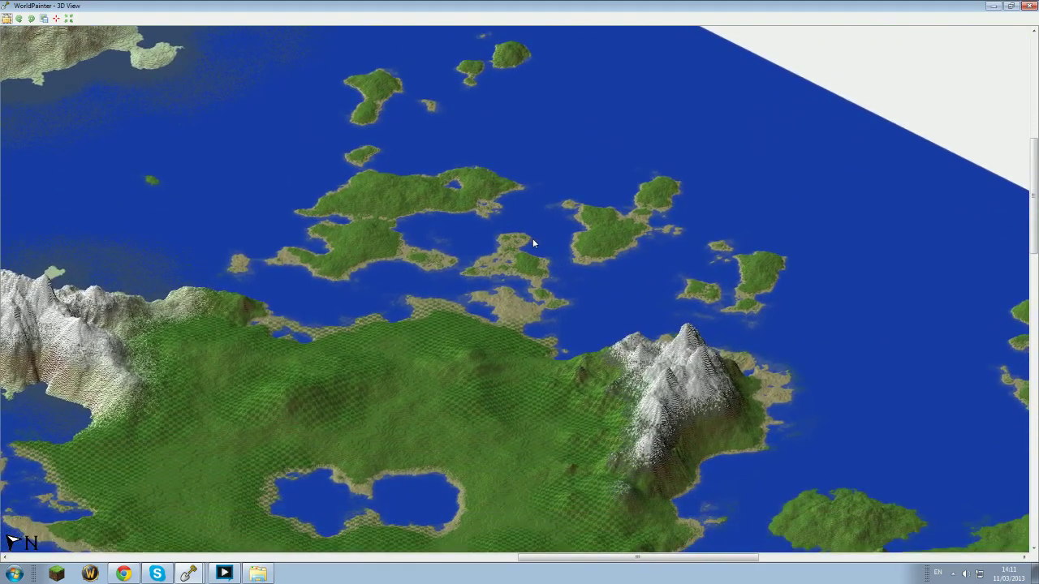
- Return to the top-down Asari V1 map and examine the northeastern coast, its islands and the twin lakes
{"action": "left_click", "coordinate": [189, 573]}
{"action": "left_click", "coordinate": [185, 521]}
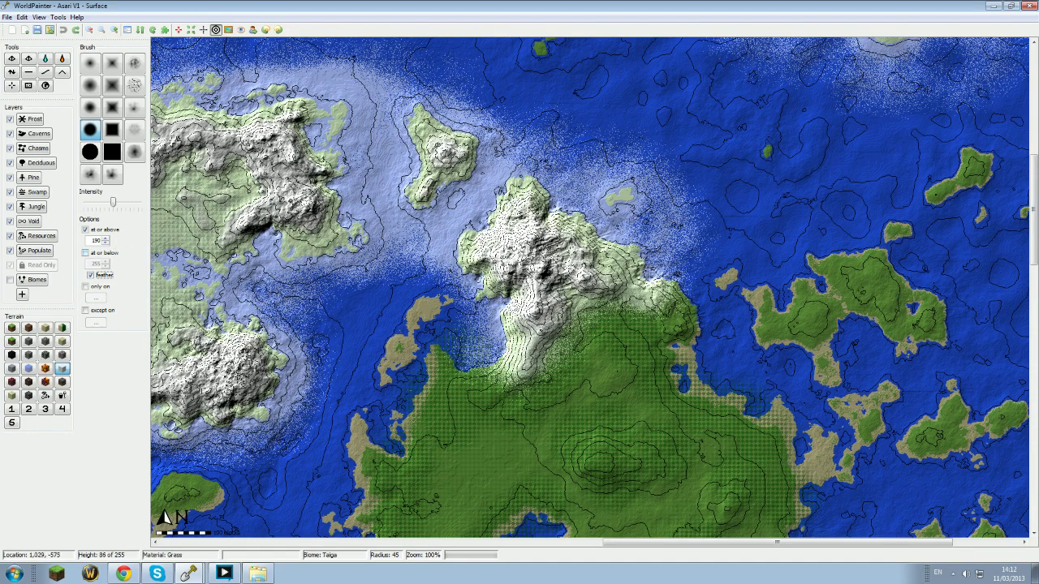
{"action": "middle_click_drag", "start_coordinate": [519, 430], "coordinate": [353, 343]}
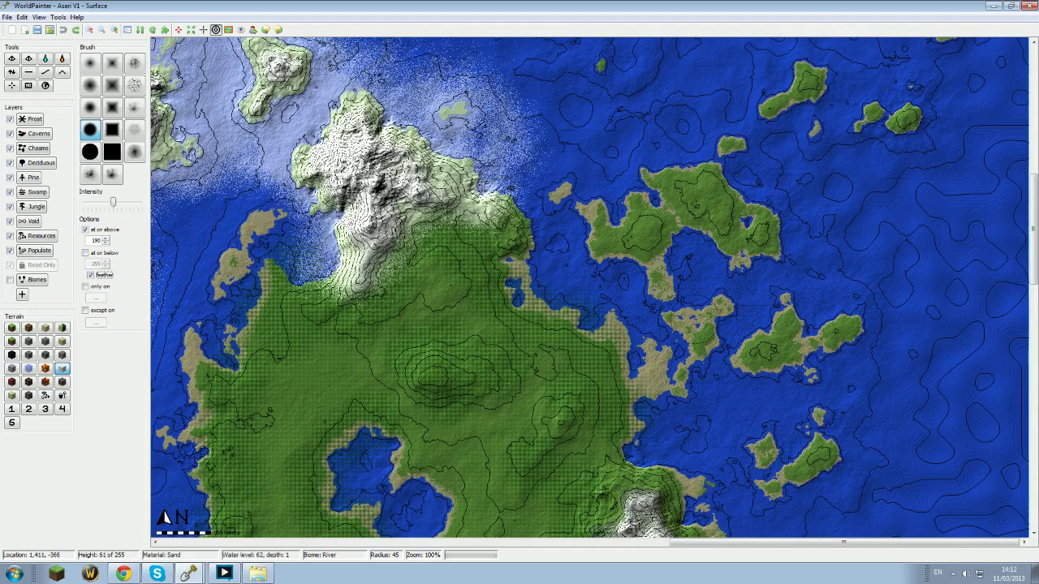
{"action": "middle_click_drag", "start_coordinate": [702, 347], "coordinate": [702, 215]}
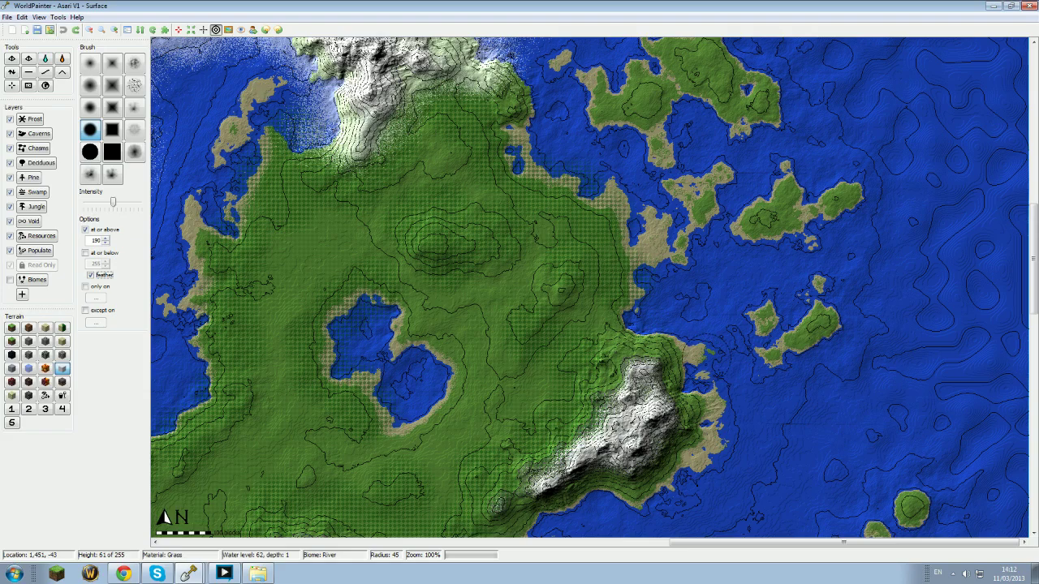
- Examine the northeastern coast between the twin-lake plains and the snowy peninsula, including the islands offshore
{"action": "middle_click_drag", "start_coordinate": [714, 390], "coordinate": [616, 291]}
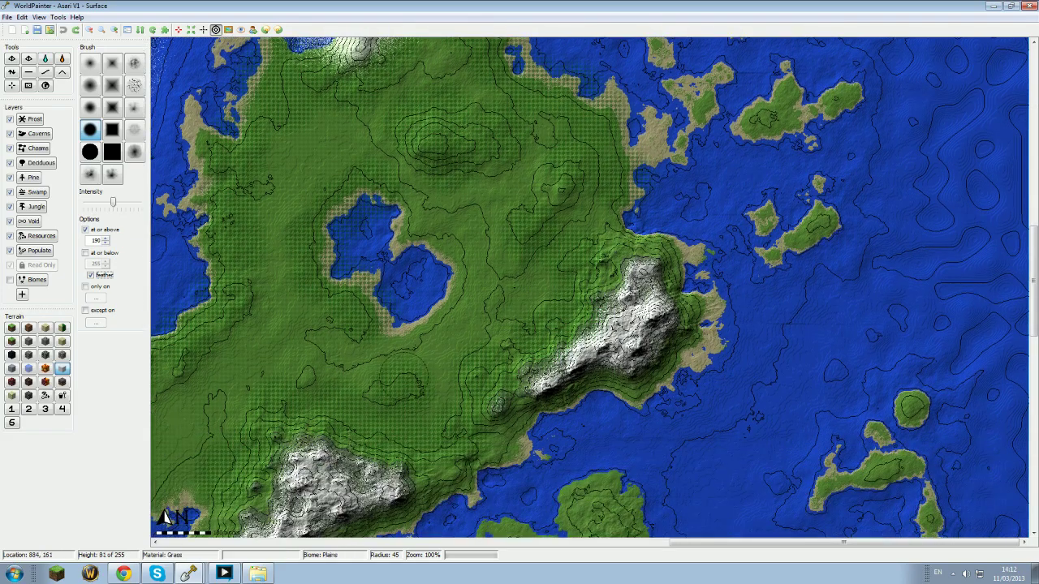
{"action": "left_click_drag", "start_coordinate": [1033, 298], "coordinate": [1033, 260]}
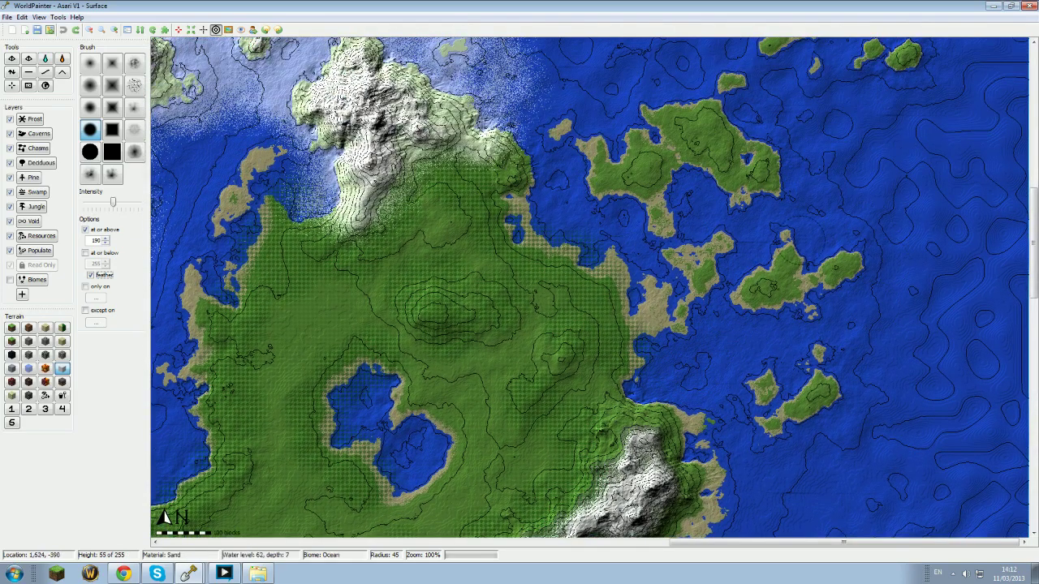
{"action": "key", "text": "Up"}
{"action": "key", "text": "Up"}
{"action": "key", "text": "Up"}
{"action": "key", "text": "Up"}
{"action": "key", "text": "Up"}
{"action": "key", "text": "Up"}
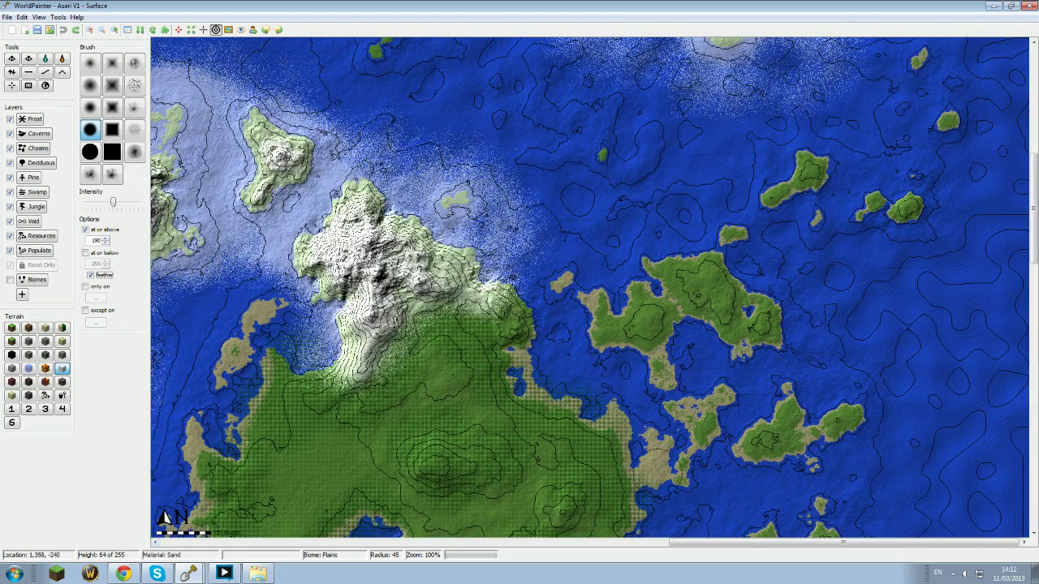
{"action": "key", "text": "Down"}
{"action": "key", "text": "Down"}
{"action": "key", "text": "Down"}
{"action": "key", "text": "Down"}
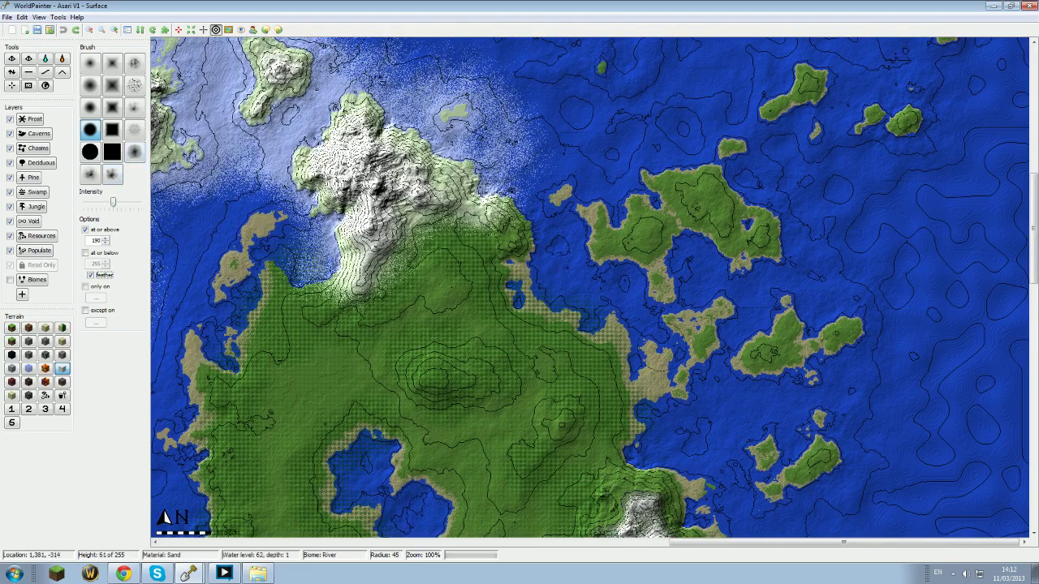
{"action": "key", "text": "Down"}
{"action": "key", "text": "Down"}
{"action": "key", "text": "Down"}
{"action": "key", "text": "Down"}
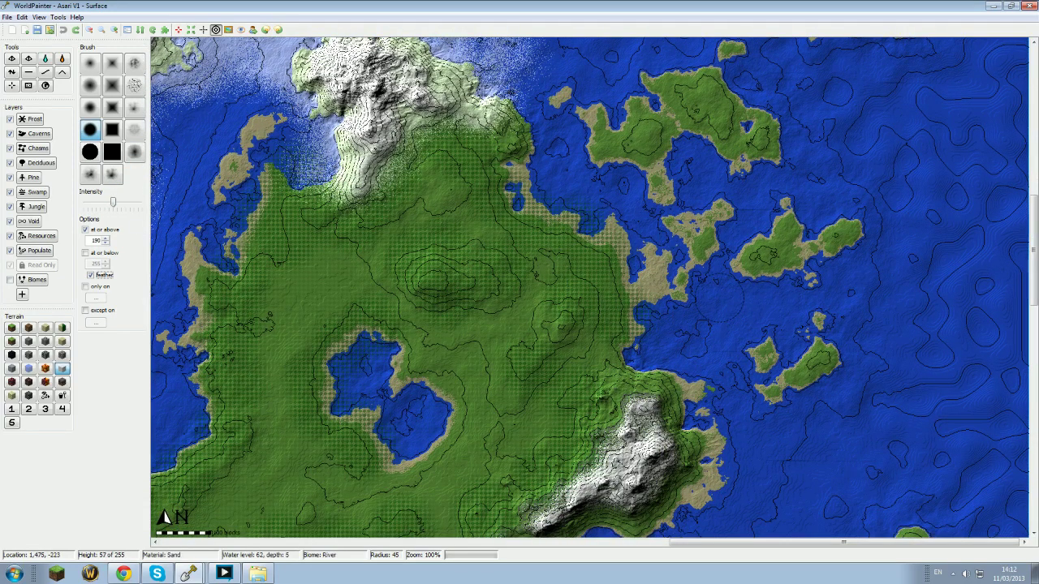
{"action": "key", "text": "Up"}
{"action": "key", "text": "Up"}
{"action": "key", "text": "Up"}
{"action": "key", "text": "Up"}
{"action": "key", "text": "Up"}
{"action": "key", "text": "Up"}
{"action": "key", "text": "Up"}
{"action": "key", "text": "Up"}
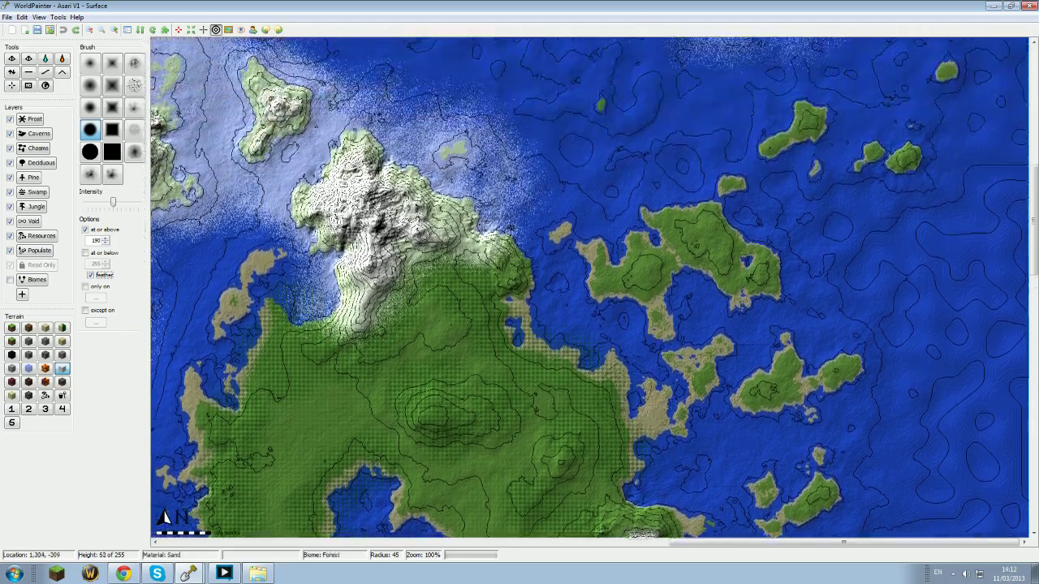
- Look over the green islands in the sea north of the snowy region
{"action": "middle_click_drag", "start_coordinate": [637, 340], "coordinate": [637, 441]}
{"action": "middle_click_drag", "start_coordinate": [637, 163], "coordinate": [633, 322]}
{"action": "middle_click_drag", "start_coordinate": [623, 205], "coordinate": [632, 293]}
{"action": "middle_click_drag", "start_coordinate": [319, 273], "coordinate": [649, 256]}
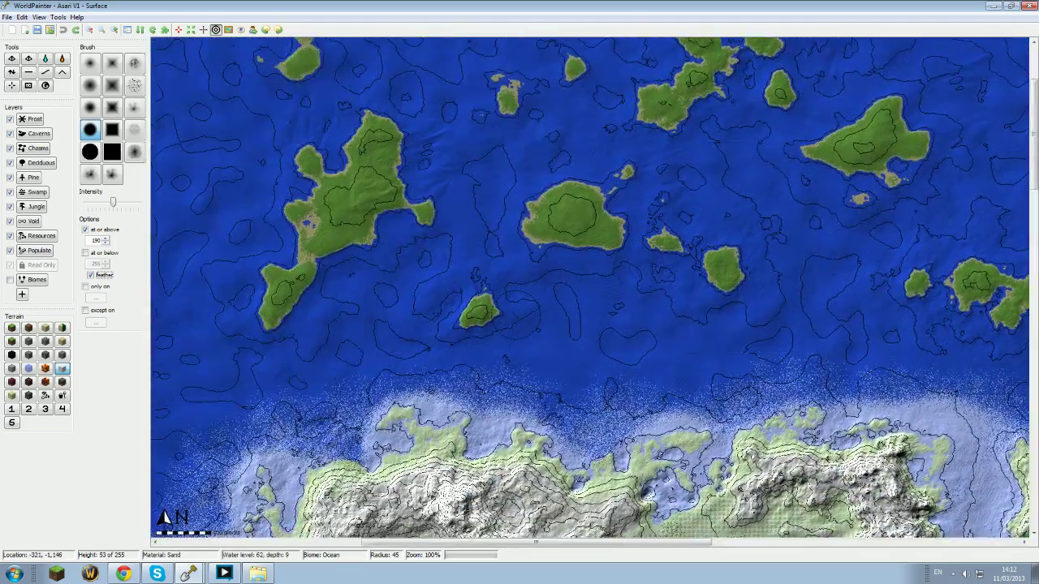
{"action": "scroll", "coordinate": [494, 310], "scroll_direction": "down", "scroll_amount": 1, "text": "ctrl"}
{"action": "scroll", "coordinate": [495, 310], "scroll_direction": "down", "scroll_amount": 1, "text": "ctrl"}
{"action": "middle_click_drag", "start_coordinate": [494, 310], "coordinate": [494, 283]}
- Examine the southern half of the continent at 50% zoom, covering the plains, the desert and the islands on both sides
{"action": "scroll", "coordinate": [508, 413], "scroll_direction": "up", "scroll_amount": 1, "text": "ctrl"}
{"action": "middle_click_drag", "start_coordinate": [508, 414], "coordinate": [503, 259]}
{"action": "middle_click_drag", "start_coordinate": [432, 182], "coordinate": [622, 320]}
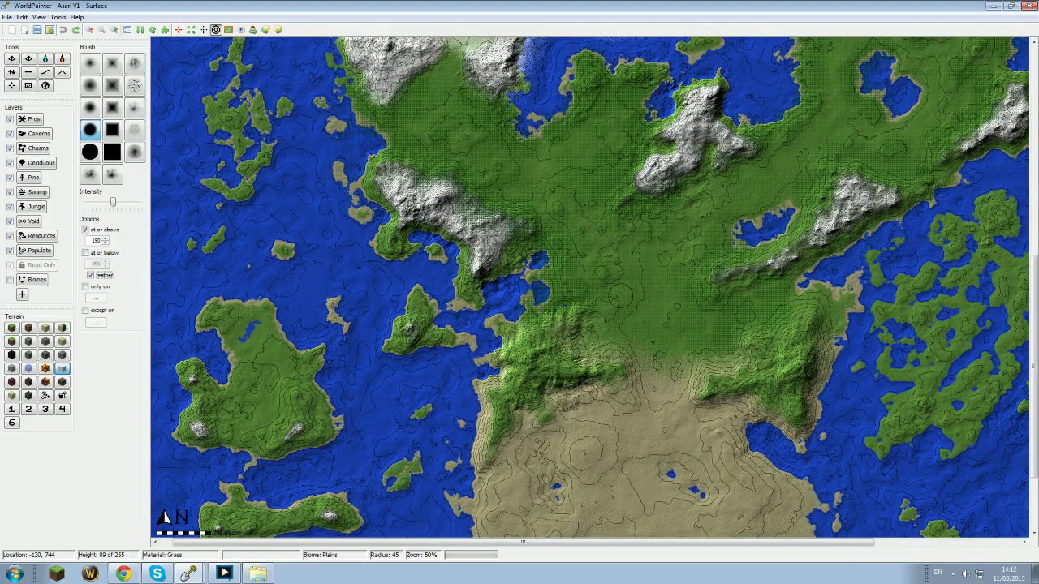
{"action": "key", "text": "Right"}
{"action": "key", "text": "Right"}
{"action": "key", "text": "Right"}
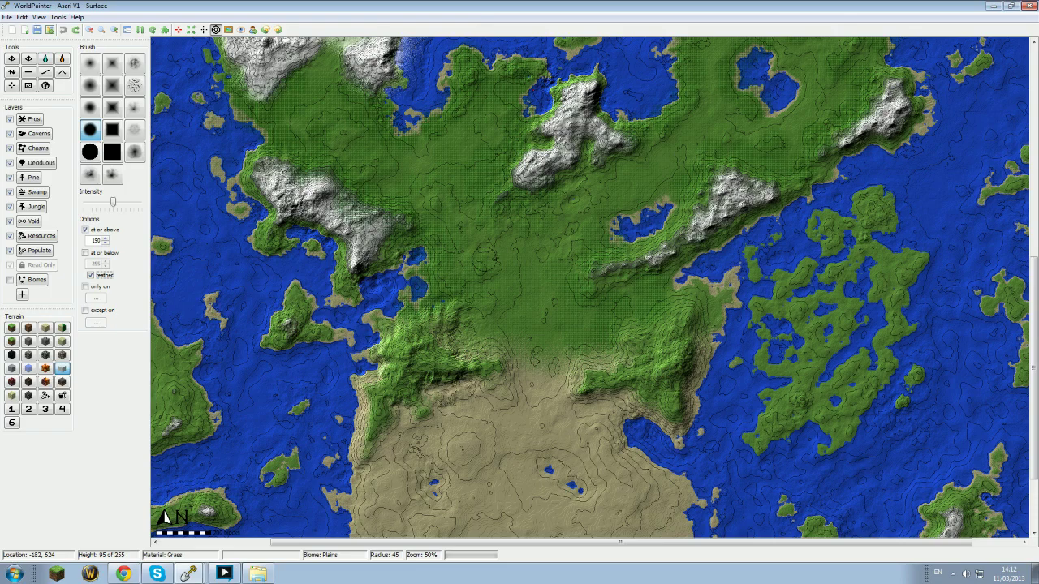
{"action": "middle_click_drag", "start_coordinate": [622, 309], "coordinate": [532, 286]}
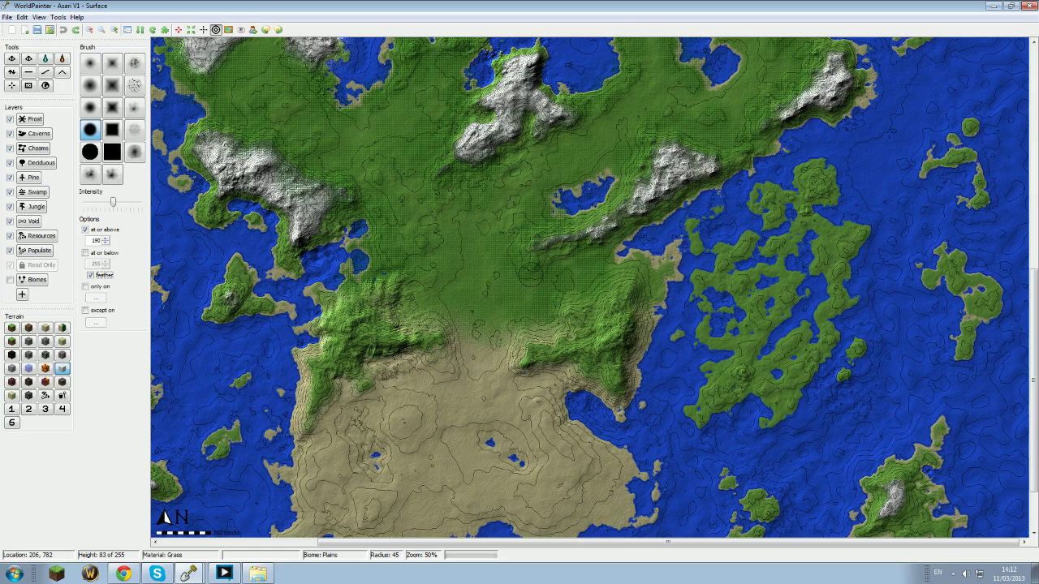
{"action": "middle_click_drag", "start_coordinate": [439, 326], "coordinate": [635, 269]}
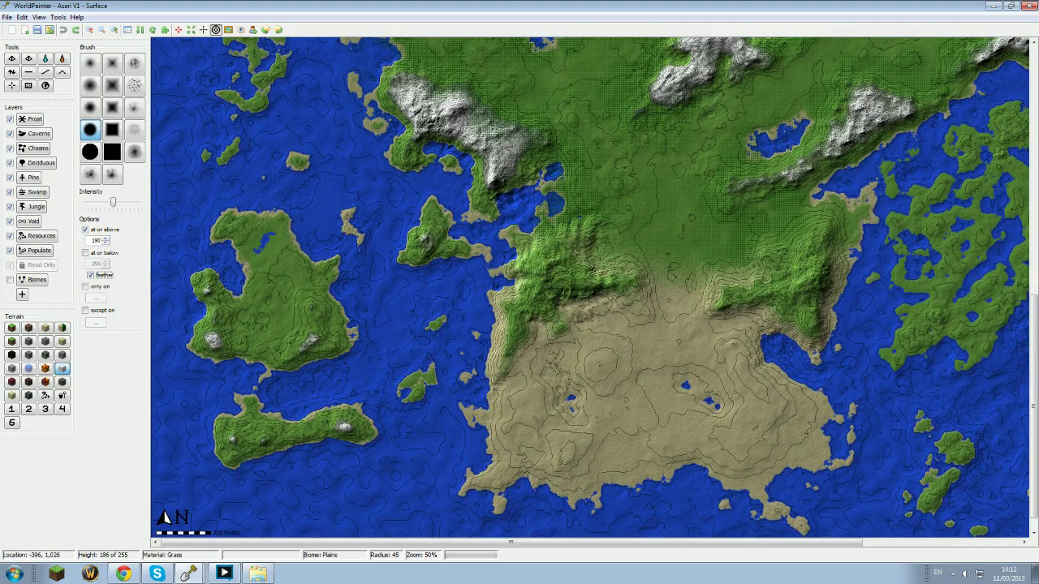
- Examine the central plains and their surrounding mountain ranges at 100% zoom, ending around the twin lakes
{"action": "mouse_move", "coordinate": [639, 150]}
{"action": "middle_mouse_down"}
{"action": "mouse_move", "coordinate": [520, 410]}
{"action": "mouse_move", "coordinate": [590, 320]}
{"action": "middle_mouse_up"}
{"action": "scroll", "coordinate": [524, 409], "scroll_direction": "up", "scroll_amount": 1}
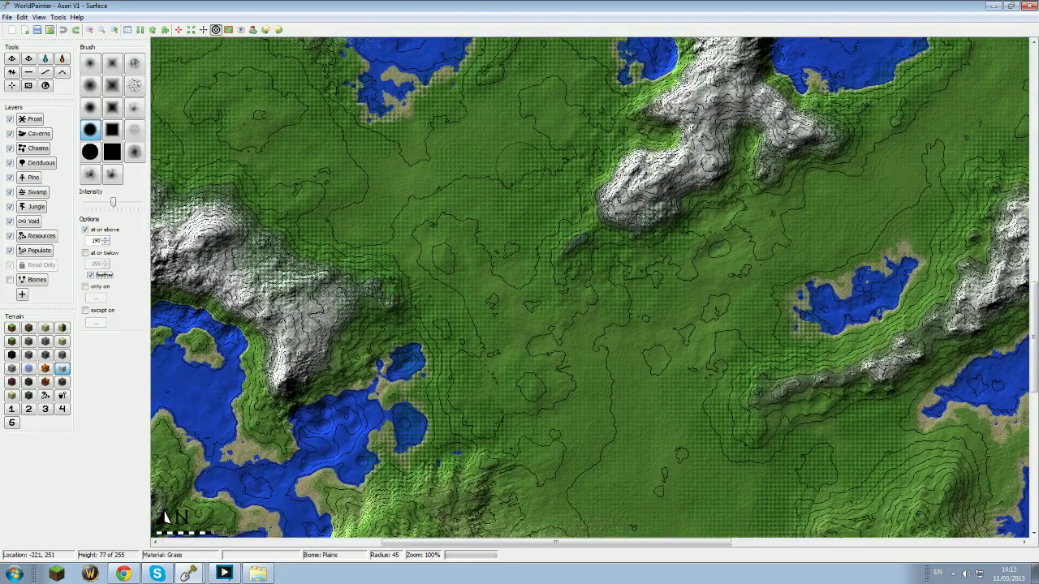
{"action": "middle_click_drag", "start_coordinate": [654, 375], "coordinate": [625, 434]}
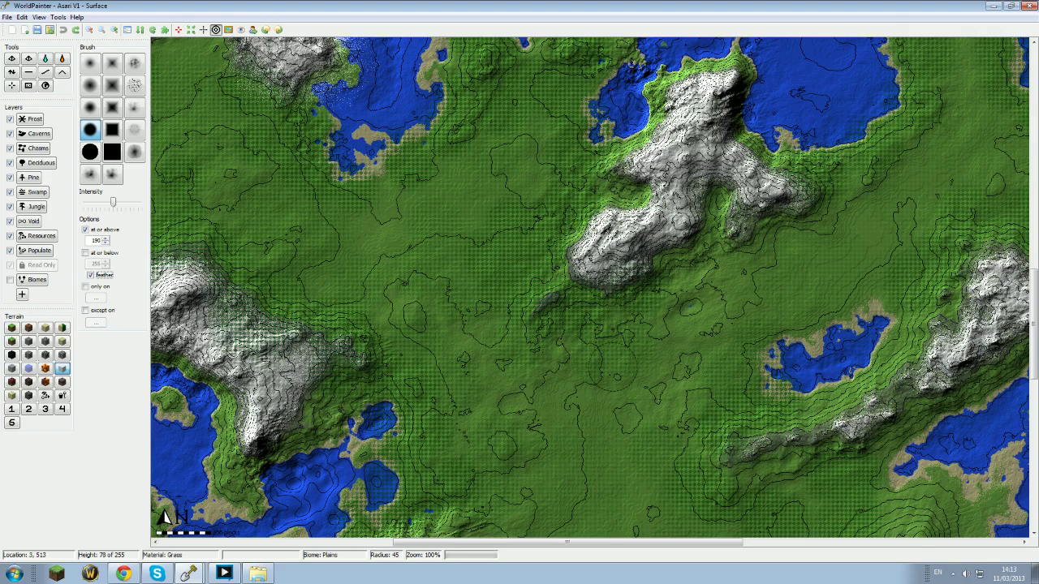
{"action": "middle_click_drag", "start_coordinate": [612, 368], "coordinate": [592, 349]}
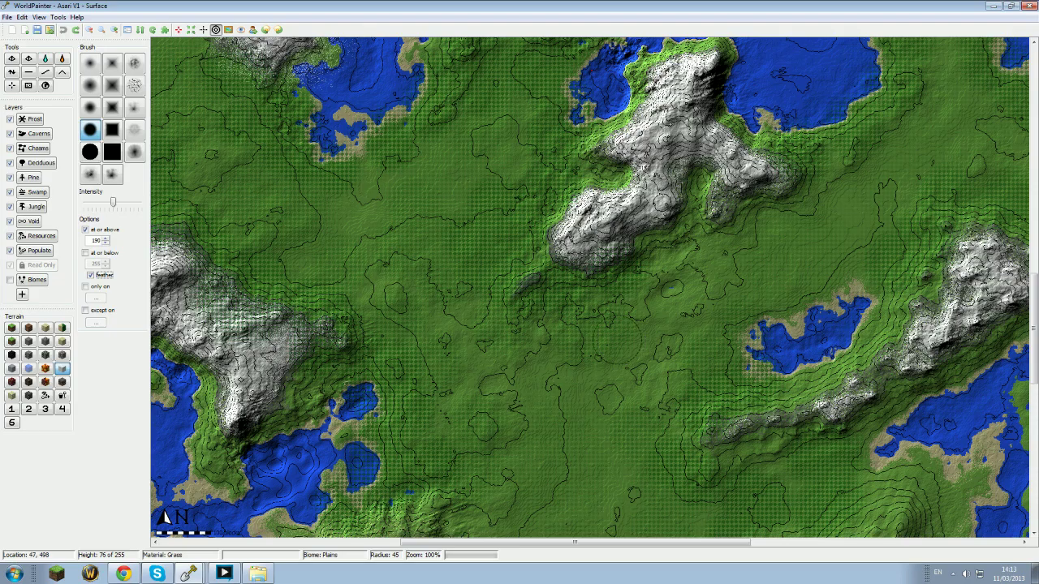
{"action": "middle_click_drag", "start_coordinate": [815, 274], "coordinate": [236, 418]}
{"action": "middle_click_drag", "start_coordinate": [377, 63], "coordinate": [434, 220]}
{"action": "middle_click_drag", "start_coordinate": [587, 313], "coordinate": [634, 255]}
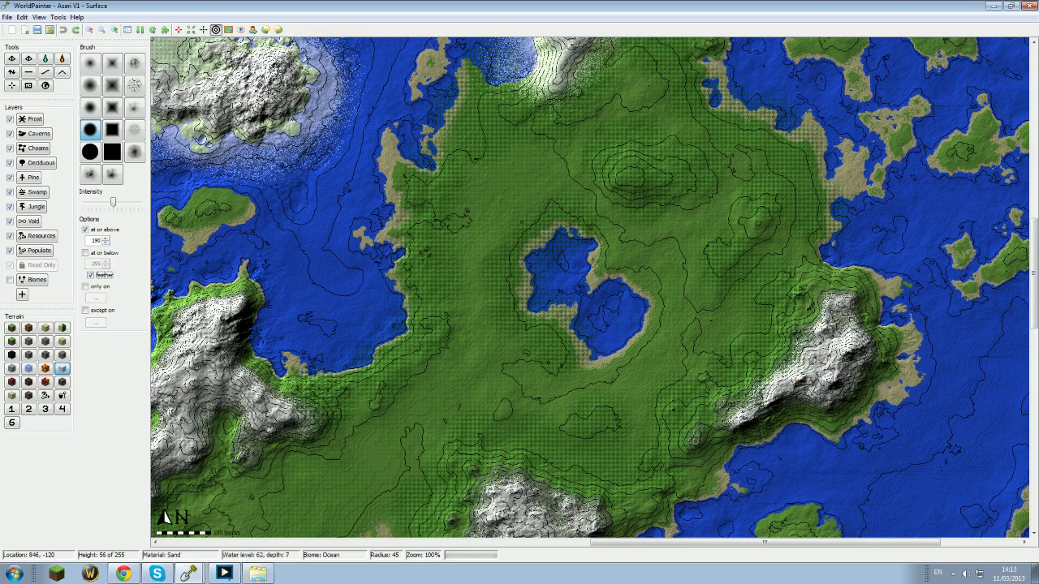
- Inspect the southern desert with its small oases and the large southwestern islands
{"action": "middle_click_drag", "start_coordinate": [523, 362], "coordinate": [678, 273]}
{"action": "middle_click_drag", "start_coordinate": [446, 418], "coordinate": [571, 203]}
{"action": "middle_click_drag", "start_coordinate": [517, 431], "coordinate": [657, 97]}
{"action": "middle_click_drag", "start_coordinate": [560, 447], "coordinate": [569, 253]}
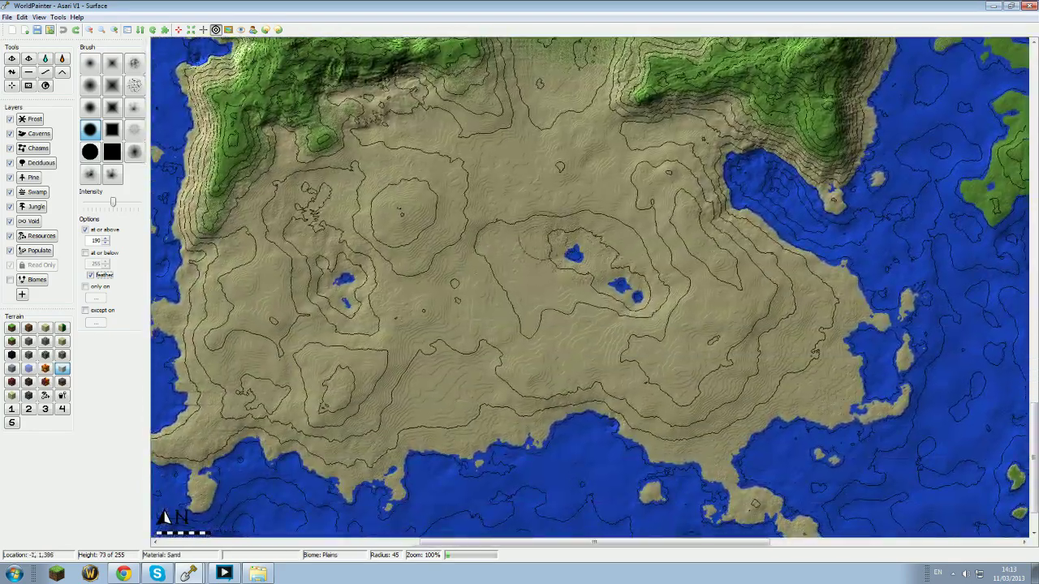
{"action": "middle_click_drag", "start_coordinate": [357, 228], "coordinate": [739, 336]}
{"action": "middle_click_drag", "start_coordinate": [452, 300], "coordinate": [697, 321]}
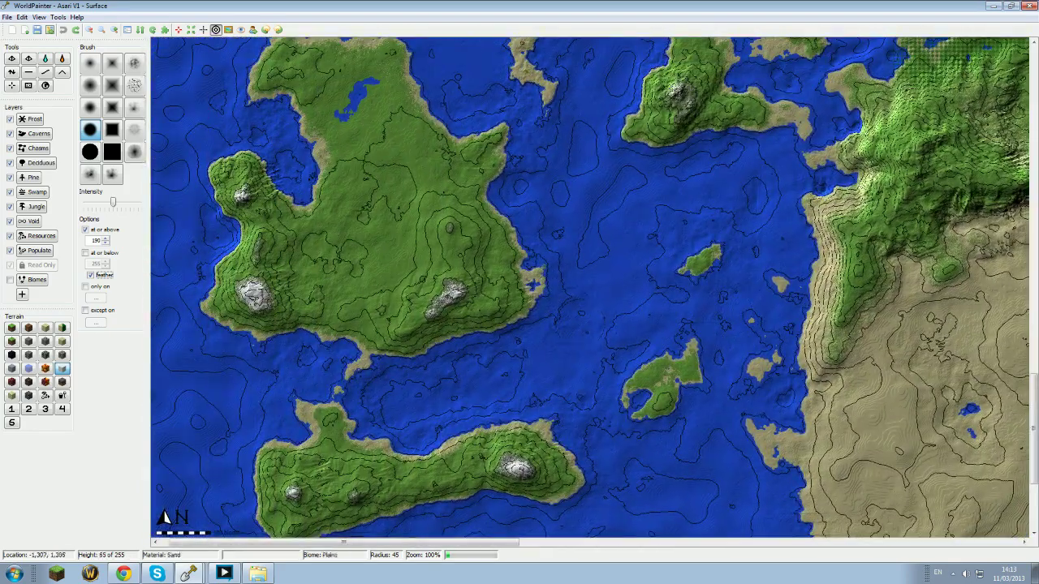
- Survey the map from the southwestern islands across to the eastern mountain, then up to the snowy north
{"action": "middle_click_drag", "start_coordinate": [467, 317], "coordinate": [486, 167]}
{"action": "middle_click_drag", "start_coordinate": [667, 152], "coordinate": [517, 429]}
{"action": "middle_click_drag", "start_coordinate": [705, 261], "coordinate": [292, 127]}
{"action": "middle_click_drag", "start_coordinate": [830, 243], "coordinate": [364, 145]}
{"action": "middle_click_drag", "start_coordinate": [839, 262], "coordinate": [604, 238]}
{"action": "middle_click_drag", "start_coordinate": [767, 119], "coordinate": [762, 319]}
{"action": "middle_click_drag", "start_coordinate": [722, 125], "coordinate": [737, 321]}
{"action": "middle_click_drag", "start_coordinate": [849, 107], "coordinate": [849, 315]}
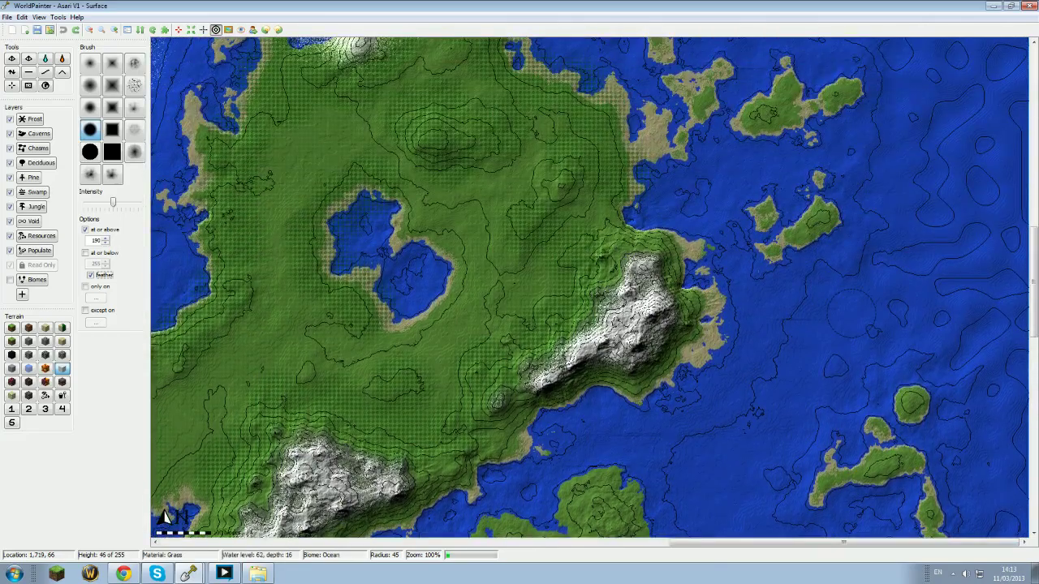
{"action": "middle_click_drag", "start_coordinate": [752, 211], "coordinate": [752, 268]}
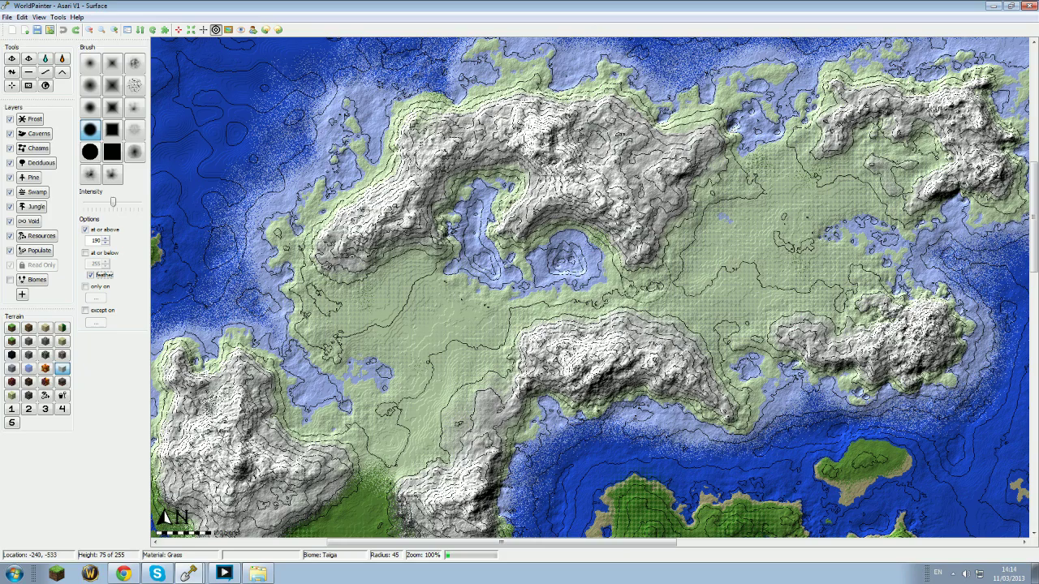
- Examine the frozen northern region, its inland lakes and the snowy mountains at its southwestern edge
{"action": "middle_click_drag", "start_coordinate": [594, 288], "coordinate": [549, 278]}
{"action": "middle_click_drag", "start_coordinate": [568, 357], "coordinate": [517, 303]}
{"action": "middle_click_drag", "start_coordinate": [511, 107], "coordinate": [510, 203]}
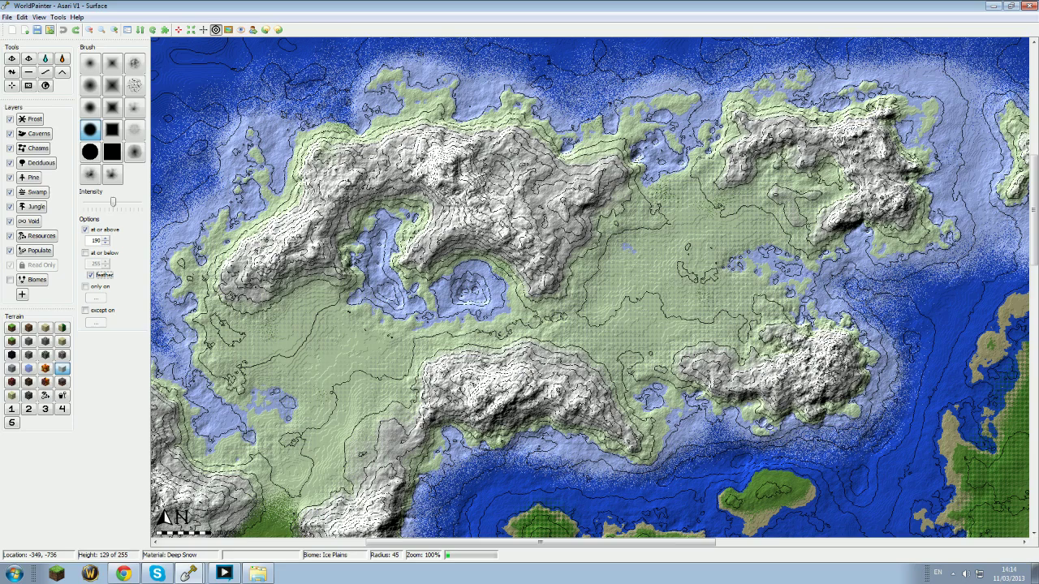
{"action": "mouse_move", "coordinate": [330, 394]}
{"action": "middle_mouse_down"}
{"action": "mouse_move", "coordinate": [451, 349]}
{"action": "mouse_move", "coordinate": [666, 296]}
{"action": "middle_mouse_up"}
{"action": "middle_click_drag", "start_coordinate": [400, 382], "coordinate": [580, 341]}
{"action": "middle_click_drag", "start_coordinate": [809, 249], "coordinate": [587, 107]}
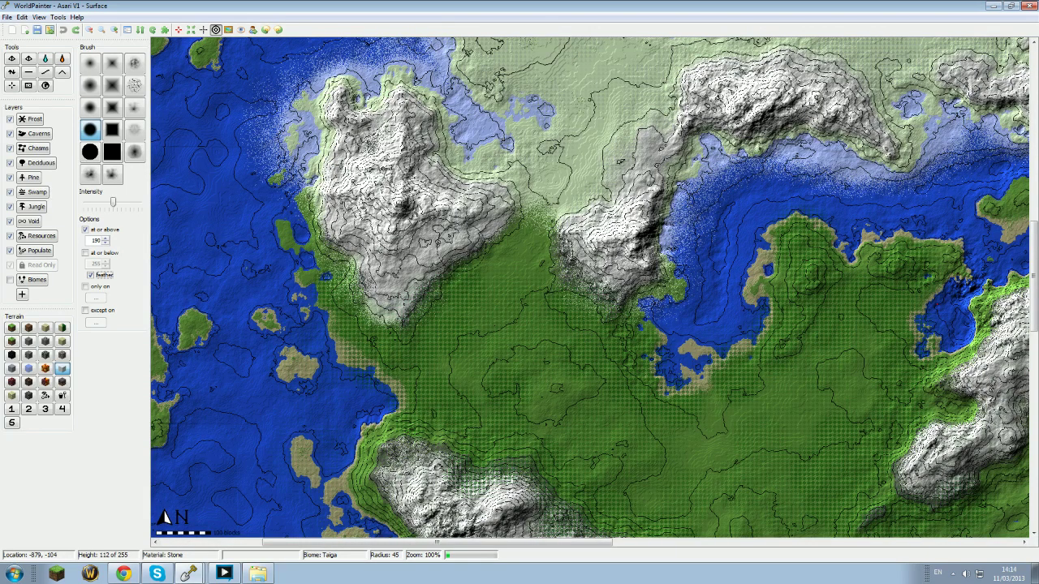
- Compare the western plains below the snow line with the snowy northeastern peninsula and its islands
{"action": "middle_click_drag", "start_coordinate": [450, 459], "coordinate": [484, 378]}
{"action": "middle_click_drag", "start_coordinate": [675, 309], "coordinate": [490, 396]}
{"action": "middle_click_drag", "start_coordinate": [723, 342], "coordinate": [562, 404]}
{"action": "middle_click_drag", "start_coordinate": [662, 331], "coordinate": [649, 371]}
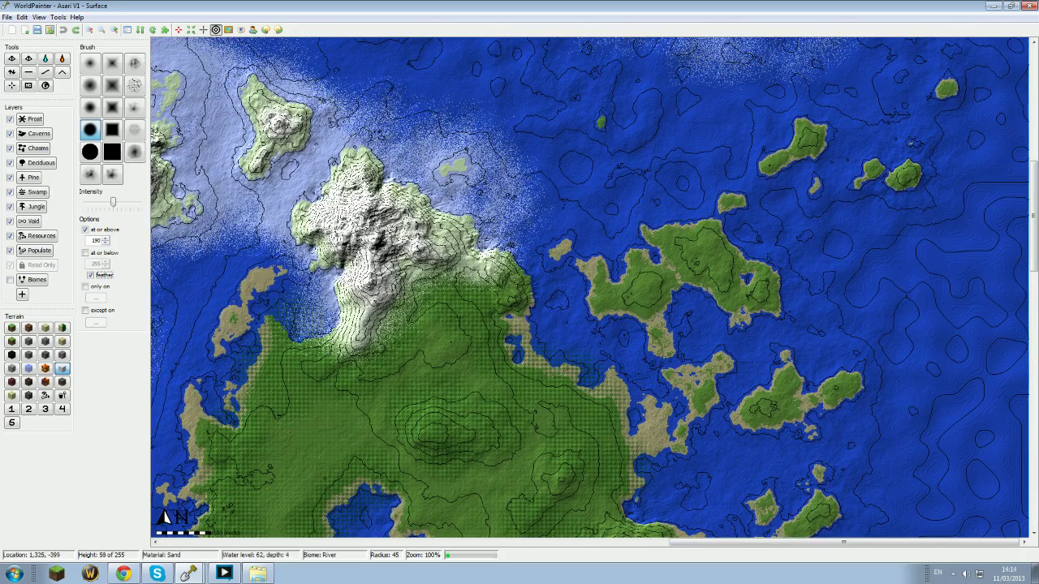
- View the whole continent at 25% zoom and inspect the two large curved islands in the northwest
{"action": "scroll", "coordinate": [661, 345], "scroll_direction": "down", "scroll_amount": 2}
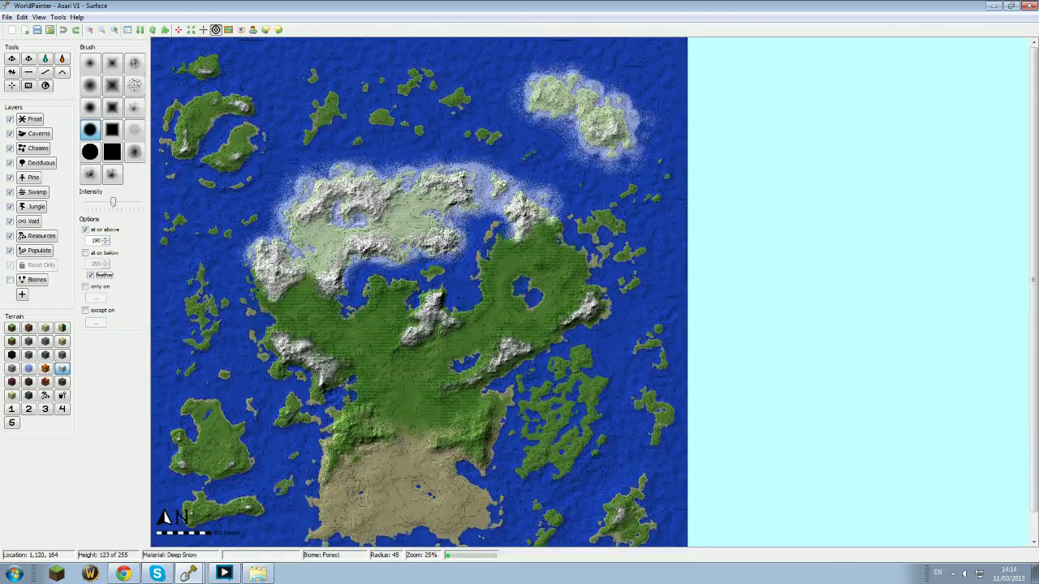
{"action": "scroll", "coordinate": [298, 135], "scroll_direction": "up", "scroll_amount": 2}
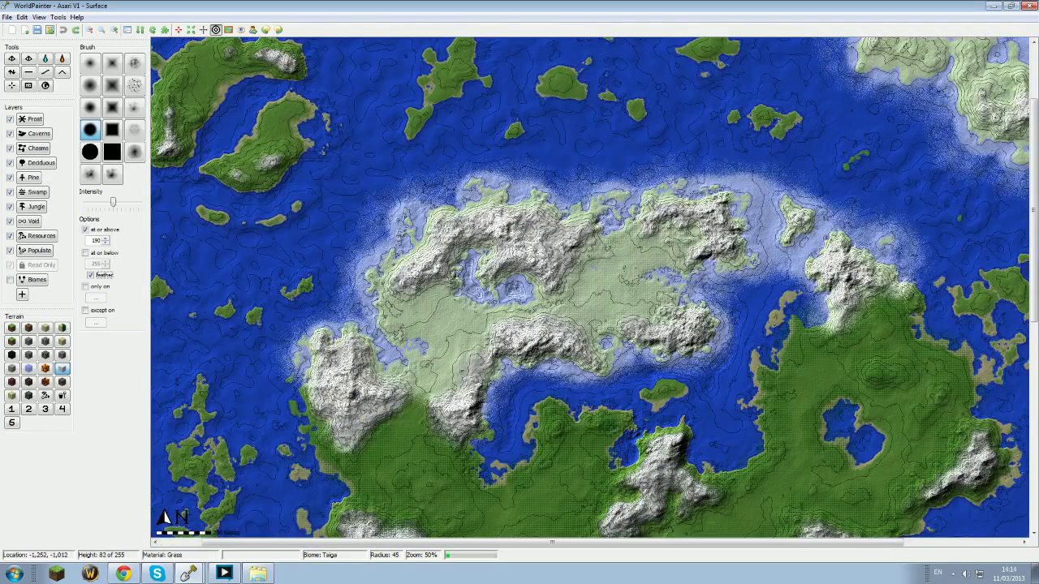
{"action": "middle_click_drag", "start_coordinate": [254, 191], "coordinate": [482, 382]}
{"action": "middle_click_drag", "start_coordinate": [434, 219], "coordinate": [406, 259]}
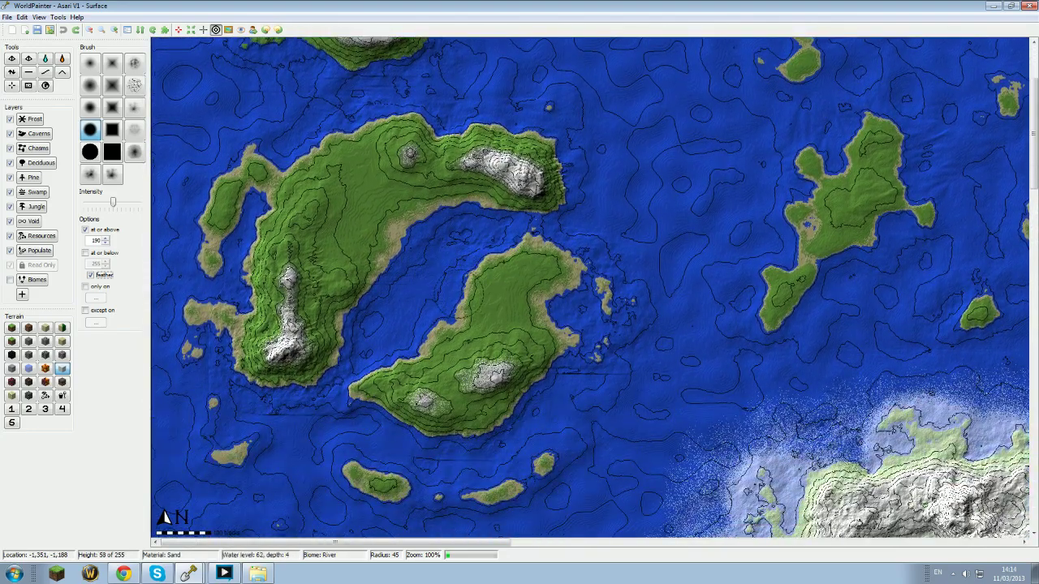
{"action": "scroll", "coordinate": [519, 292], "scroll_direction": "down", "scroll_amount": 2}
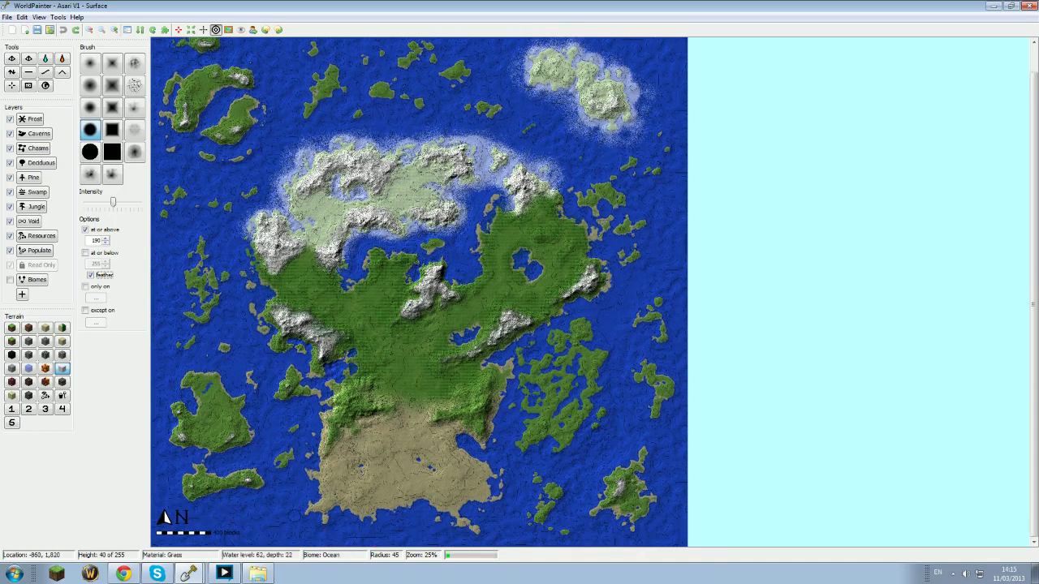
- Inspect the long southwestern island and the open sea between it and the desert coast at 100% zoom
{"action": "scroll", "coordinate": [354, 474], "scroll_direction": "up", "scroll_amount": 1}
{"action": "middle_click_drag", "start_coordinate": [354, 475], "coordinate": [595, 312]}
{"action": "scroll", "coordinate": [596, 312], "scroll_direction": "up", "scroll_amount": 1}
{"action": "middle_click_drag", "start_coordinate": [270, 511], "coordinate": [623, 265]}
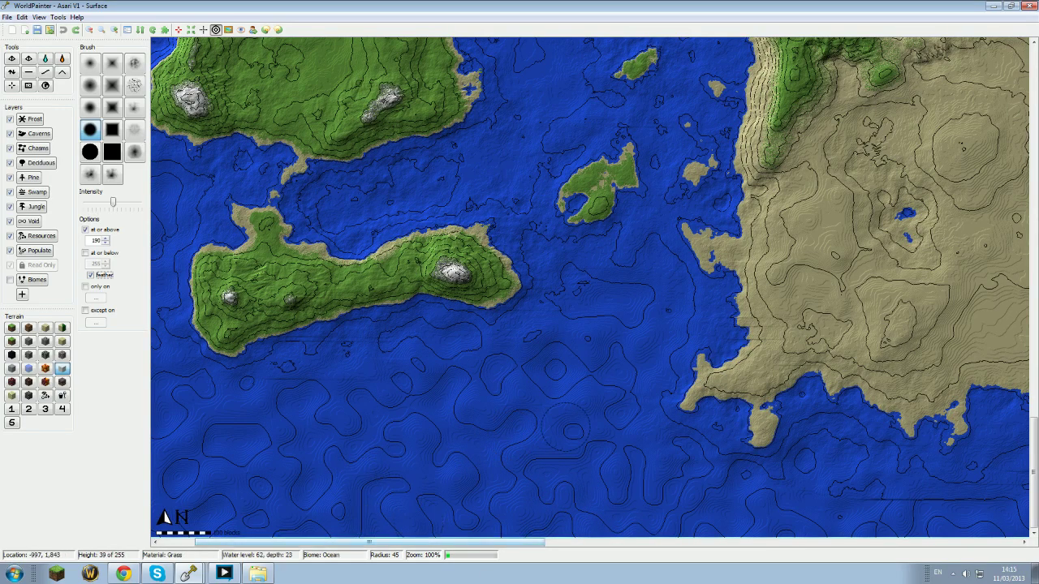
{"action": "middle_click_drag", "start_coordinate": [568, 425], "coordinate": [284, 420]}
{"action": "scroll", "coordinate": [483, 340], "scroll_direction": "up", "scroll_amount": 1}
{"action": "scroll", "coordinate": [483, 341], "scroll_direction": "down", "scroll_amount": 1}
{"action": "mouse_move", "coordinate": [219, 328]}
{"action": "middle_mouse_down"}
{"action": "mouse_move", "coordinate": [600, 328]}
{"action": "mouse_move", "coordinate": [534, 333]}
{"action": "middle_mouse_up"}
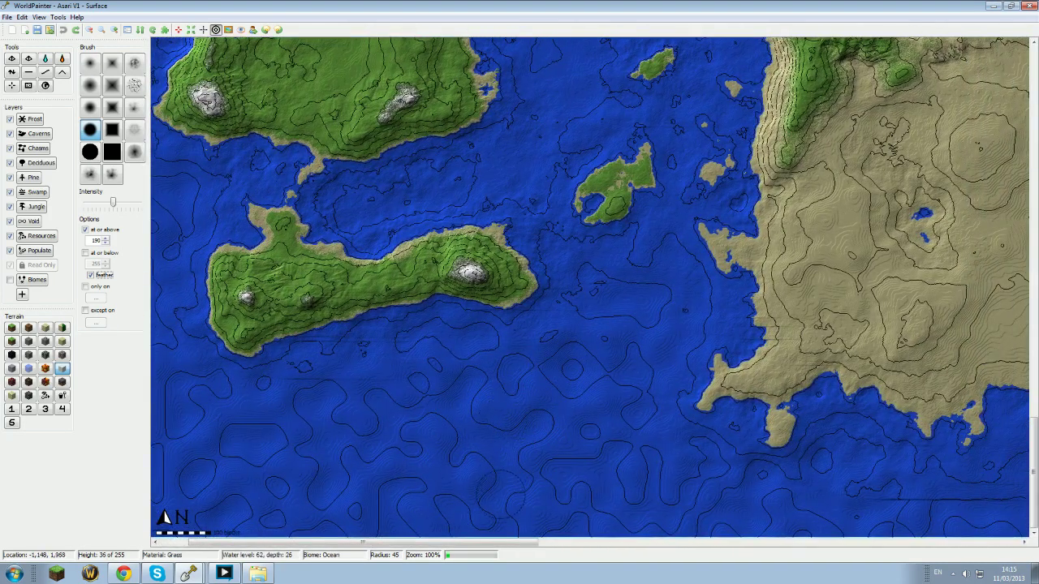
- Examine the border between desert and grassland at 50% zoom, followed by the central plains and northern bay
{"action": "scroll", "coordinate": [618, 386], "scroll_direction": "down", "scroll_amount": 1}
{"action": "middle_click_drag", "start_coordinate": [609, 381], "coordinate": [513, 401]}
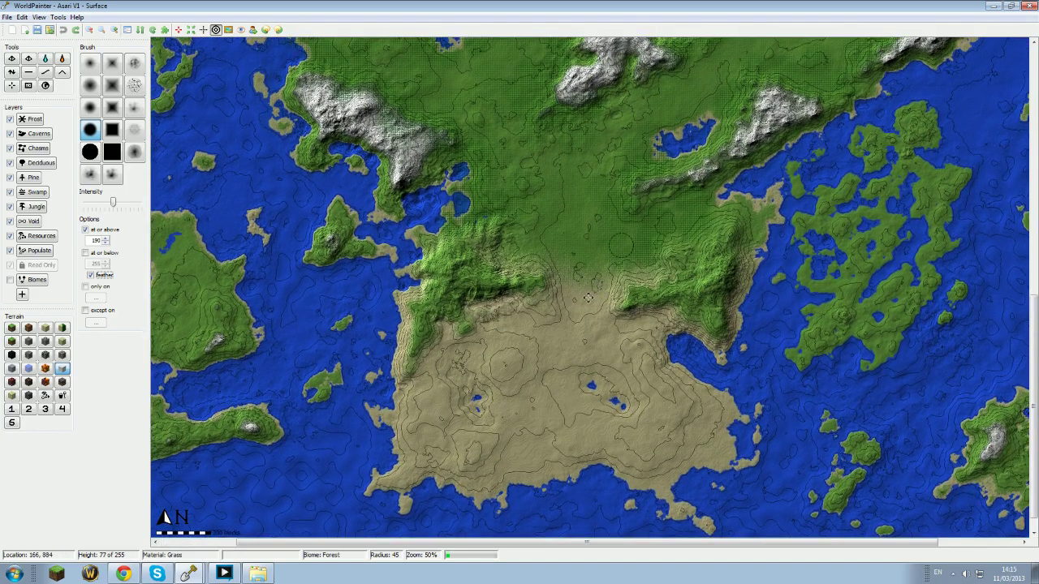
{"action": "middle_click_drag", "start_coordinate": [610, 246], "coordinate": [576, 313]}
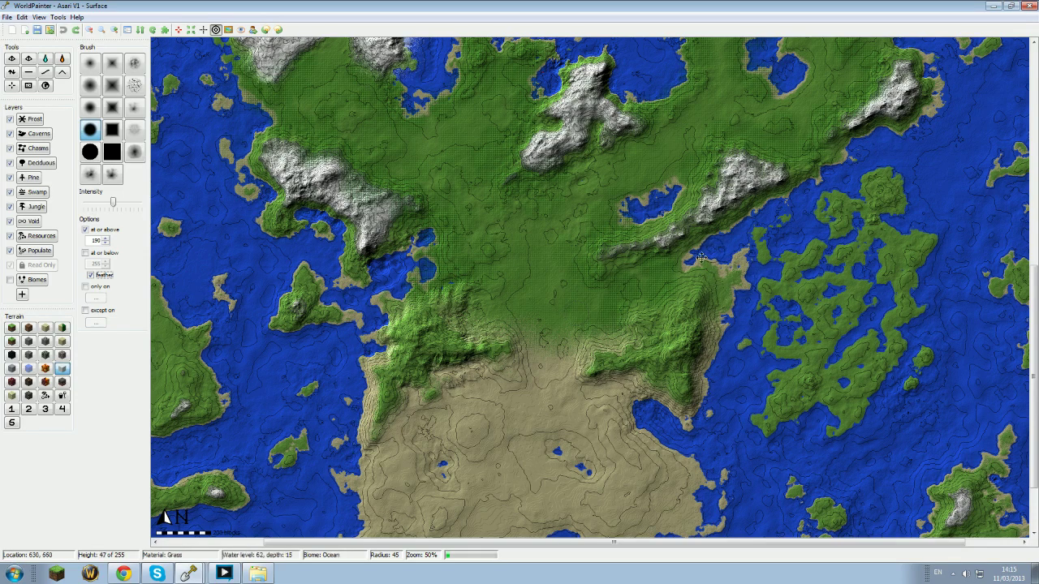
{"action": "middle_click_drag", "start_coordinate": [705, 209], "coordinate": [640, 350]}
{"action": "middle_click_drag", "start_coordinate": [620, 247], "coordinate": [620, 337]}
{"action": "middle_click_drag", "start_coordinate": [567, 361], "coordinate": [572, 282]}
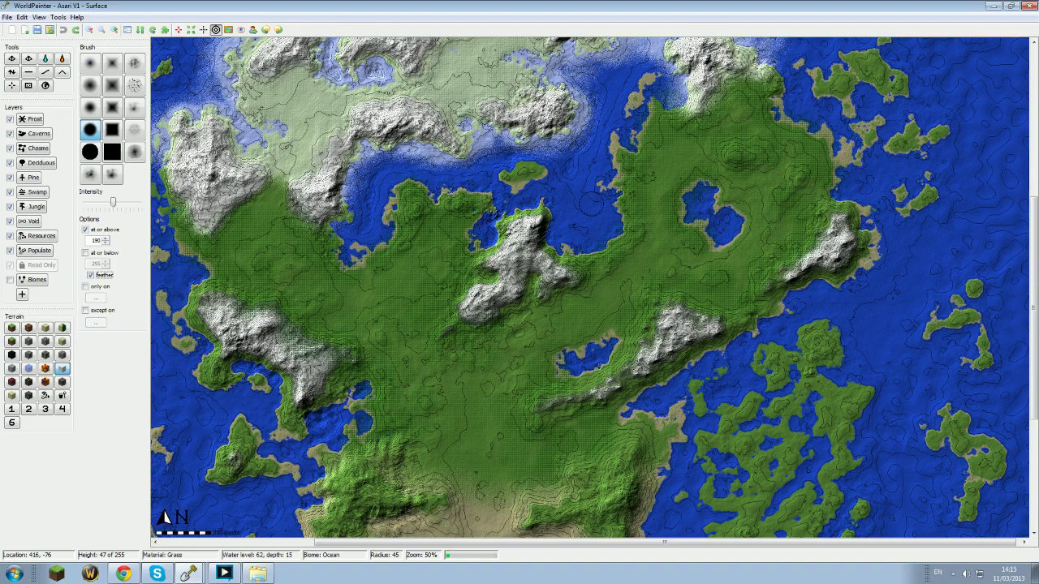
- Review the northern half of the continent, from the western ranges to the frozen region and the twin-lake plains
{"action": "middle_click_drag", "start_coordinate": [493, 316], "coordinate": [649, 303]}
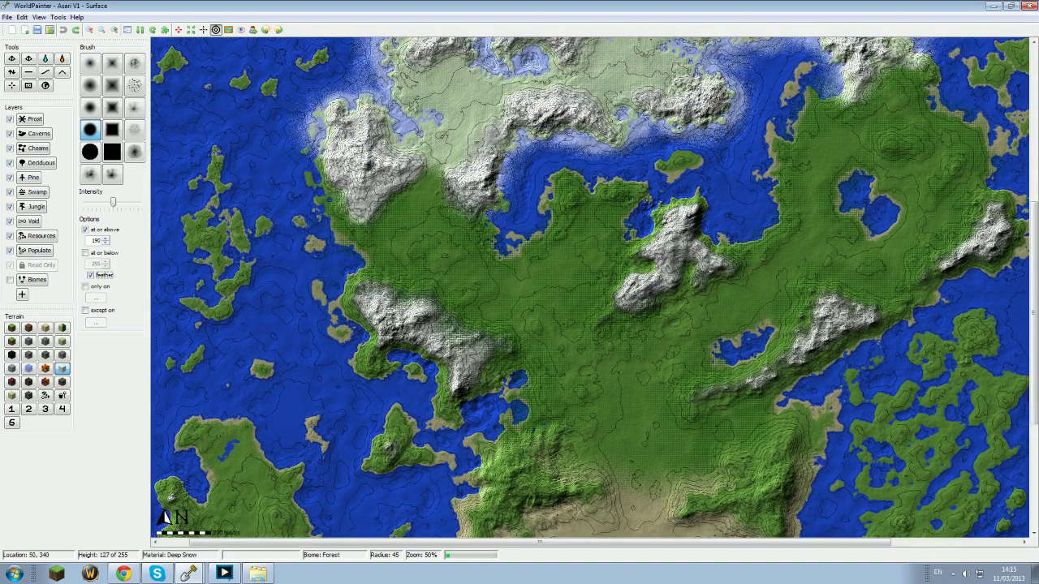
{"action": "middle_click_drag", "start_coordinate": [640, 171], "coordinate": [611, 232]}
{"action": "middle_click_drag", "start_coordinate": [584, 197], "coordinate": [558, 287]}
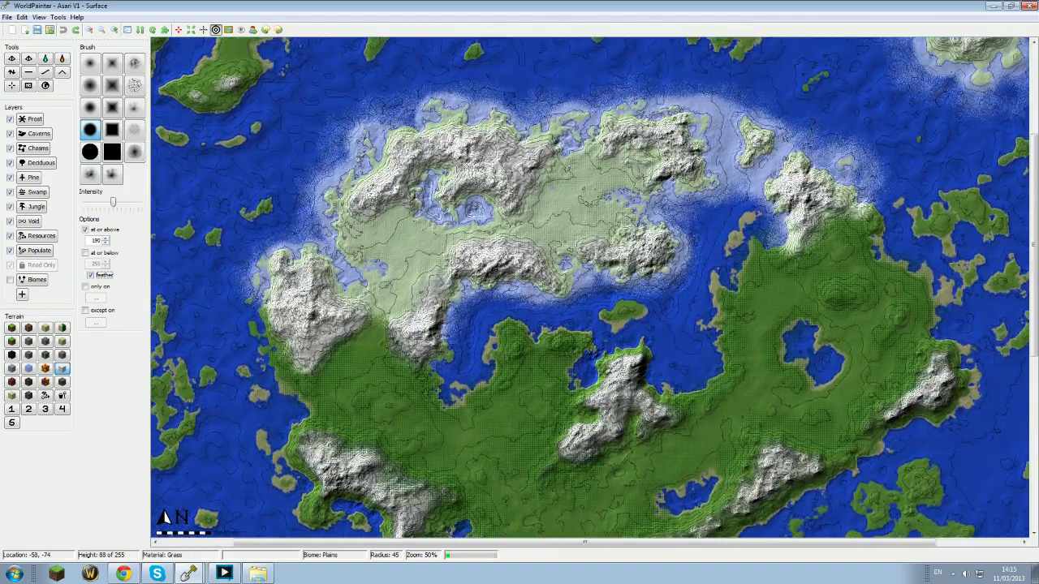
{"action": "middle_click_drag", "start_coordinate": [574, 350], "coordinate": [531, 284]}
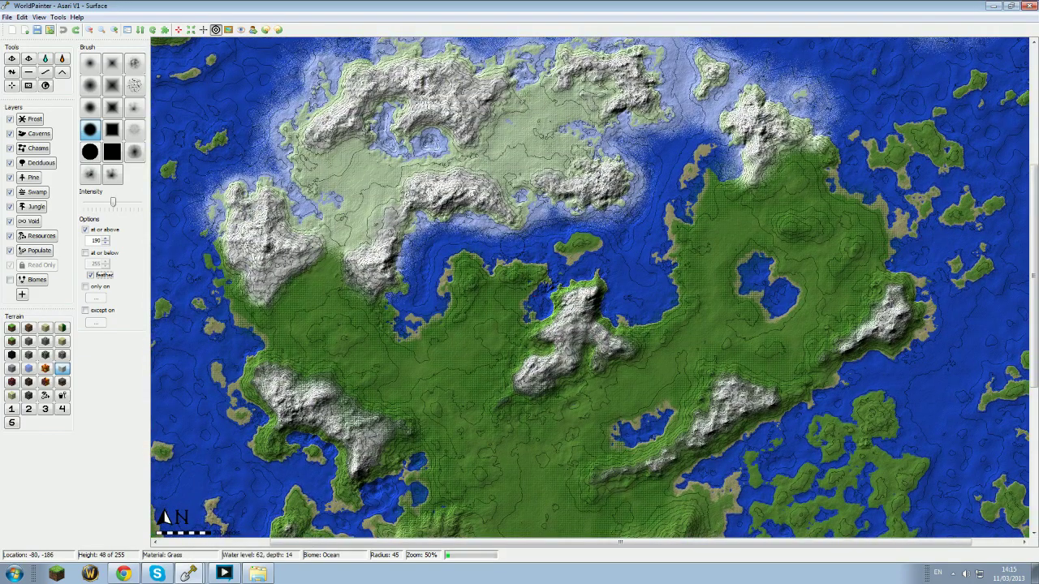
{"action": "middle_click_drag", "start_coordinate": [582, 179], "coordinate": [538, 253]}
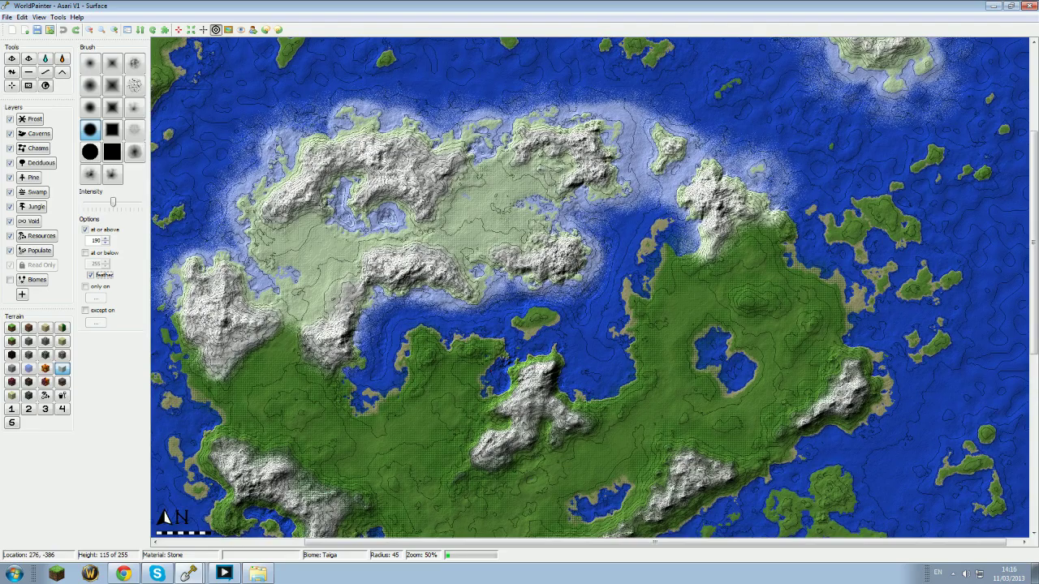
- Look over the frozen north, the northwestern islands and the central grassland, ending with the whole continent at 25% zoom
{"action": "middle_click_drag", "start_coordinate": [427, 258], "coordinate": [503, 187]}
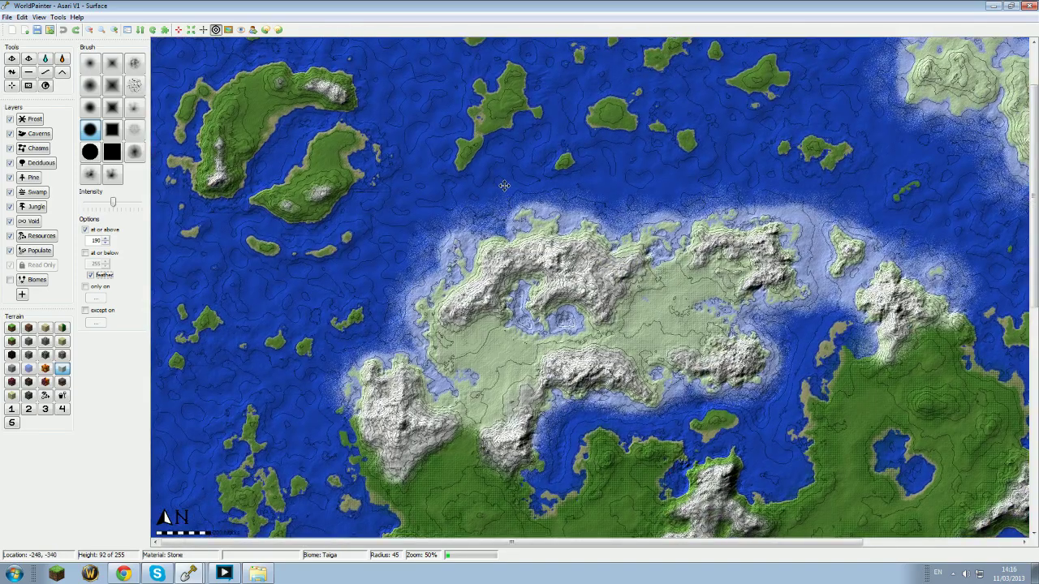
{"action": "key", "text": "Down"}
{"action": "key", "text": "Down"}
{"action": "key", "text": "Down"}
{"action": "key", "text": "Right"}
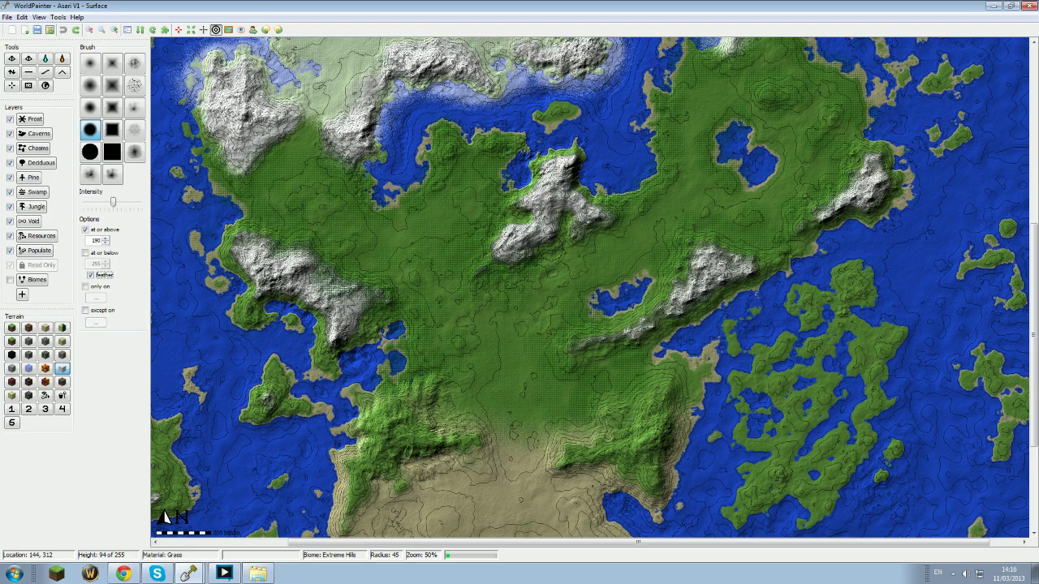
{"action": "middle_click_drag", "start_coordinate": [400, 212], "coordinate": [534, 375]}
{"action": "key", "text": "minus"}
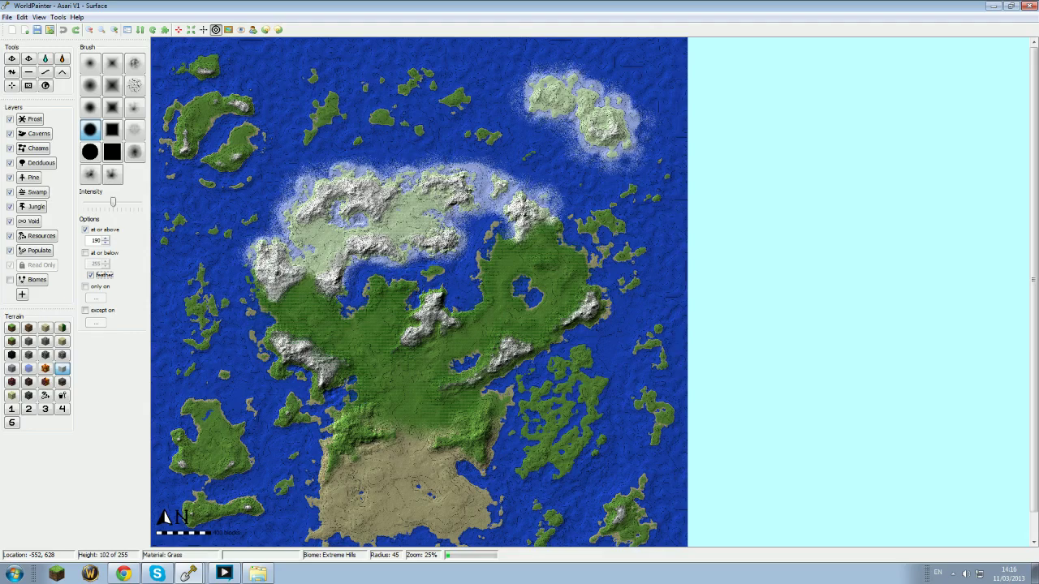
- Examine the continent at 50% zoom from the southwestern islands and desert border up to the frozen north
{"action": "scroll", "coordinate": [195, 515], "scroll_direction": "up", "scroll_amount": 1}
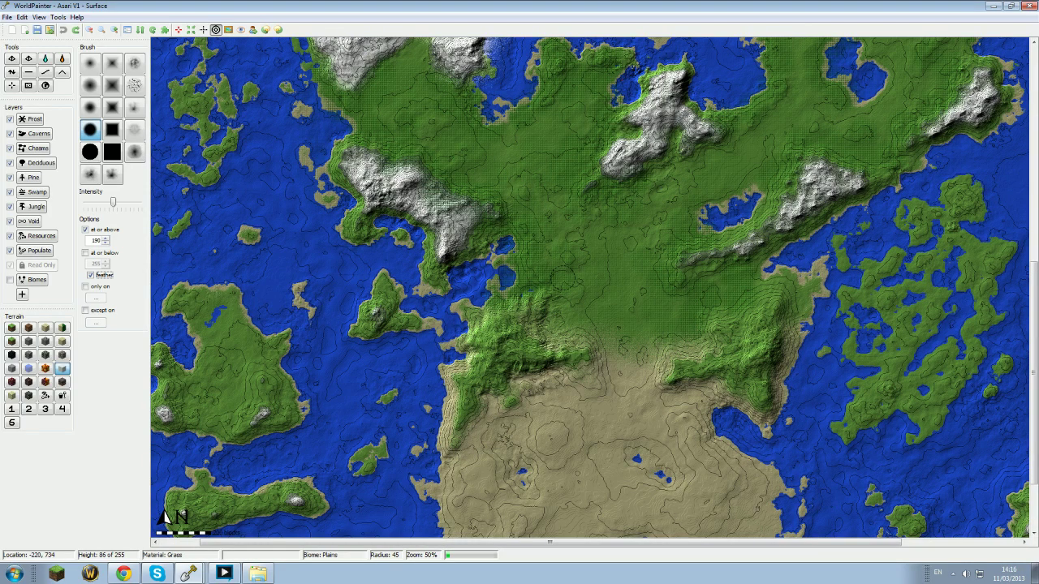
{"action": "middle_click_drag", "start_coordinate": [591, 206], "coordinate": [511, 300]}
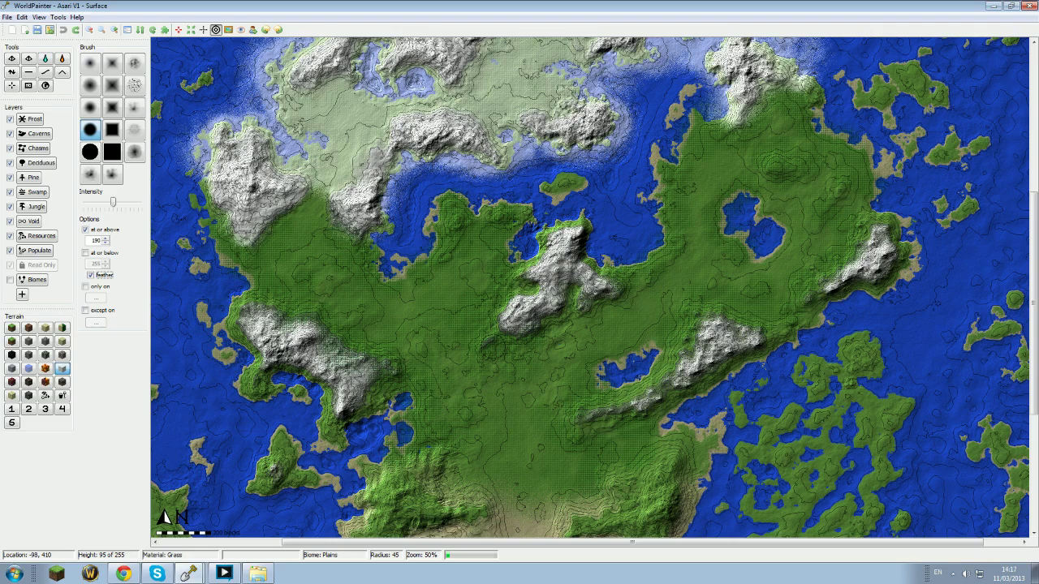
{"action": "middle_click_drag", "start_coordinate": [529, 224], "coordinate": [560, 288]}
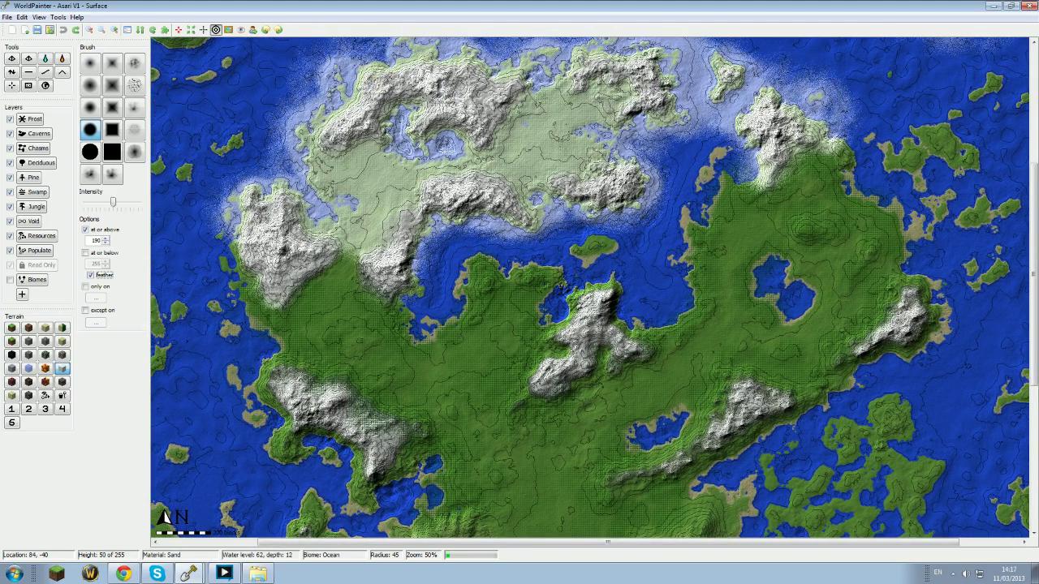
{"action": "middle_click_drag", "start_coordinate": [489, 267], "coordinate": [573, 376]}
{"action": "scroll", "coordinate": [581, 341], "scroll_direction": "up", "scroll_amount": 1}
{"action": "middle_click_drag", "start_coordinate": [584, 320], "coordinate": [588, 401]}
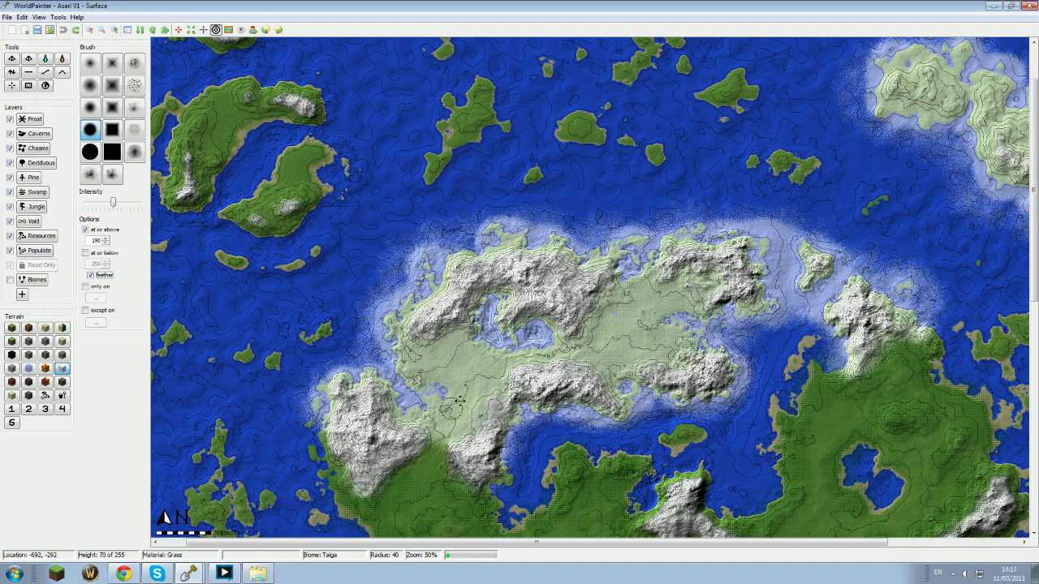
- Follow the terrain from the snowy region south through the central mountain and plains to the desert edge
{"action": "middle_click_drag", "start_coordinate": [451, 409], "coordinate": [483, 303]}
{"action": "middle_click_drag", "start_coordinate": [614, 157], "coordinate": [495, 351]}
{"action": "middle_click_drag", "start_coordinate": [485, 294], "coordinate": [418, 171]}
{"action": "middle_click_drag", "start_coordinate": [473, 487], "coordinate": [516, 329]}
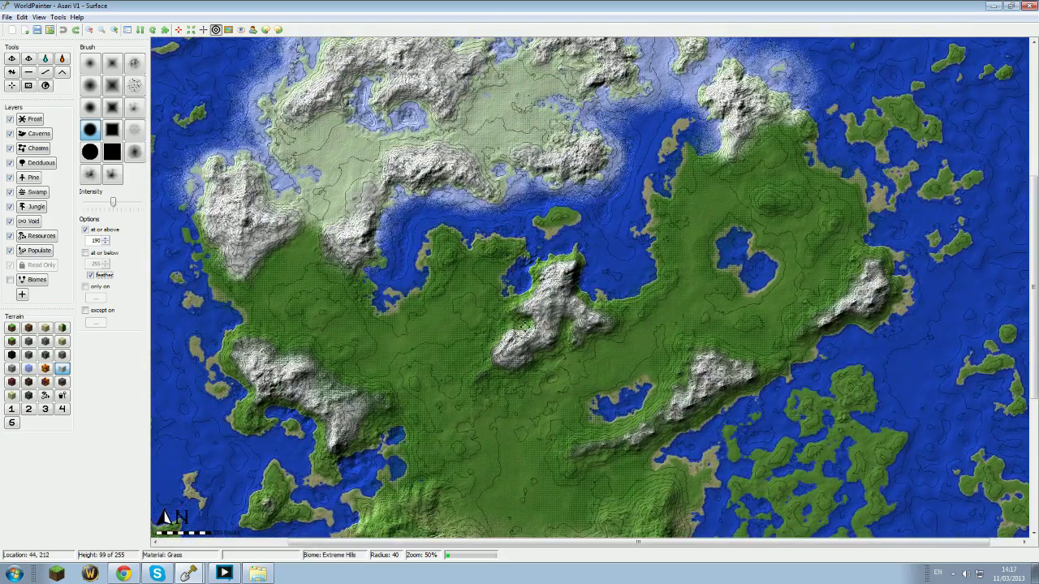
{"action": "middle_click_drag", "start_coordinate": [540, 471], "coordinate": [598, 336]}
{"action": "middle_click_drag", "start_coordinate": [525, 426], "coordinate": [550, 272]}
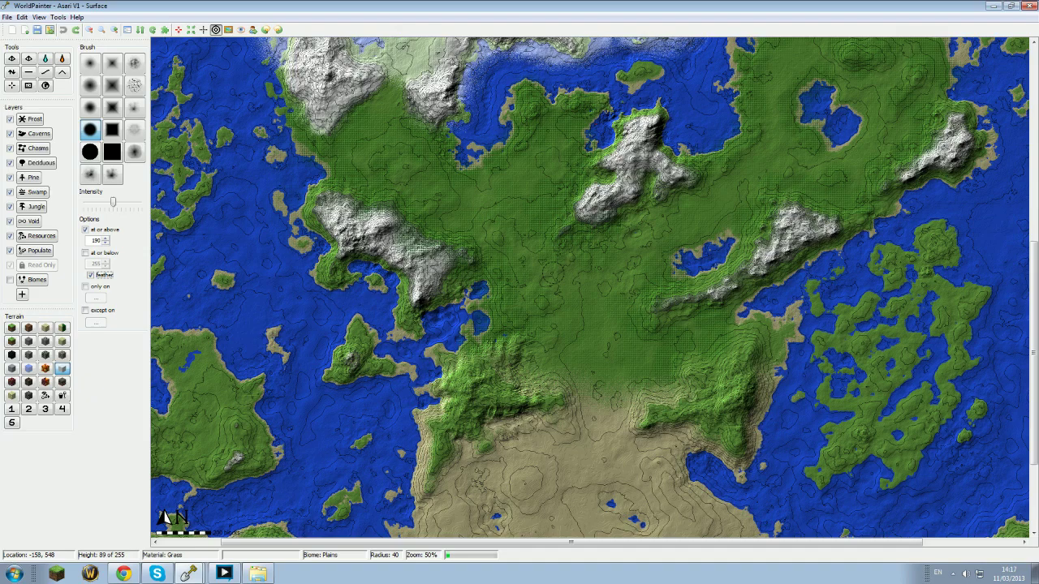
- Inspect the western coast and its offshore islands, followed by the northern bay and the central plains
{"action": "middle_click_drag", "start_coordinate": [245, 215], "coordinate": [319, 231]}
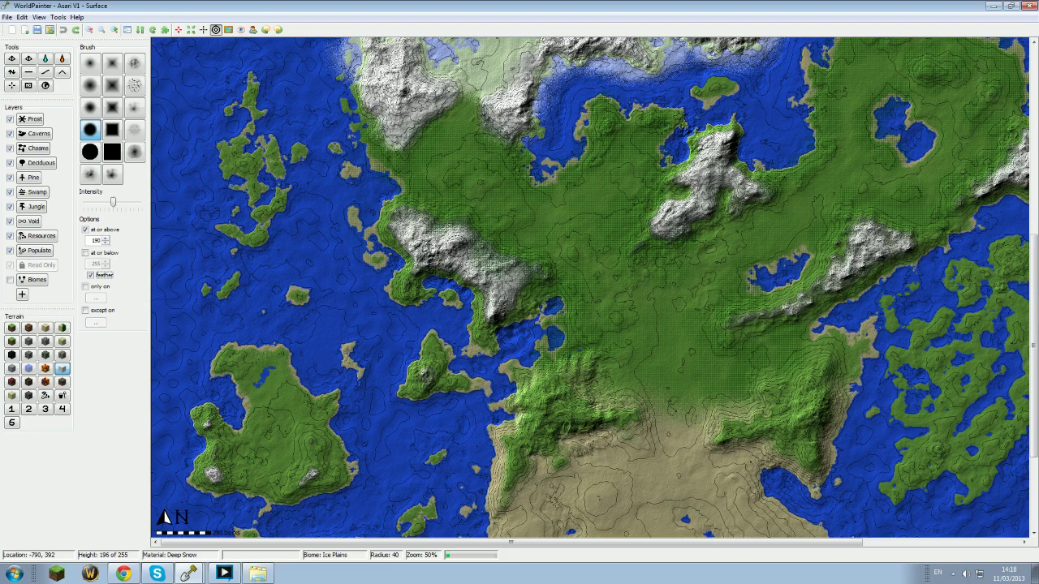
{"action": "middle_click_drag", "start_coordinate": [605, 205], "coordinate": [506, 359]}
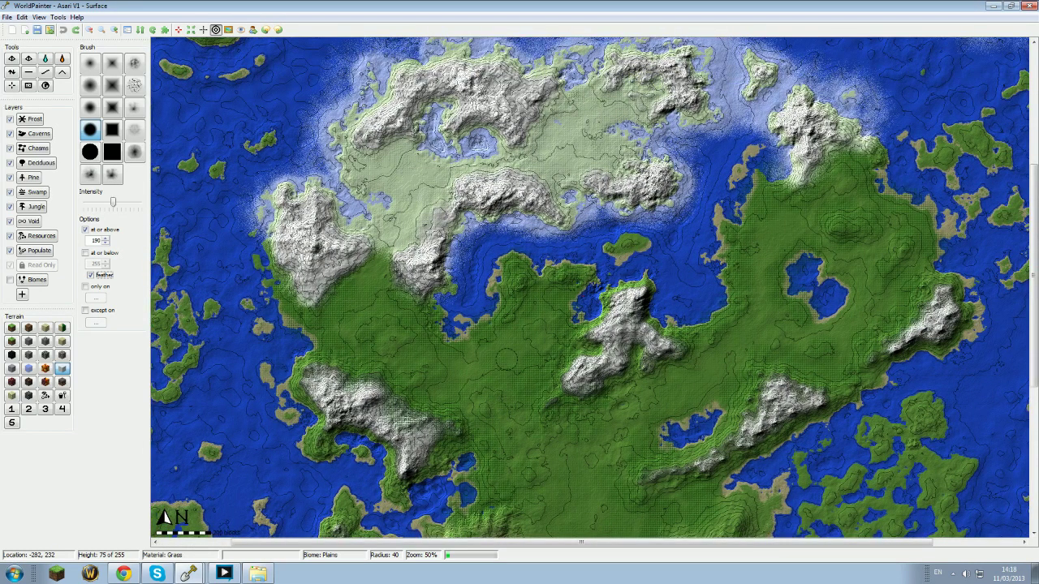
{"action": "middle_click_drag", "start_coordinate": [550, 336], "coordinate": [526, 361]}
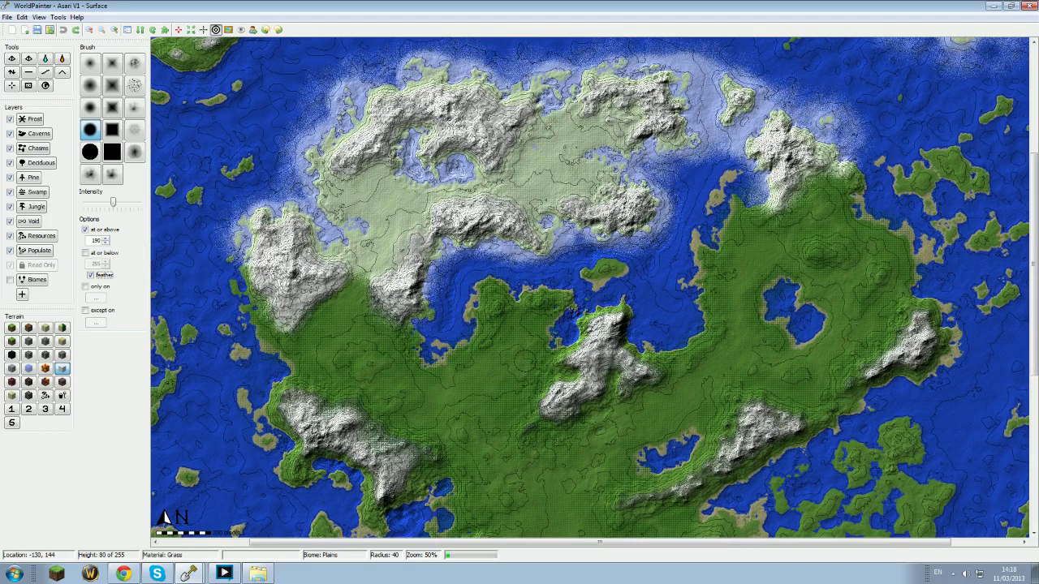
{"action": "middle_click_drag", "start_coordinate": [568, 325], "coordinate": [701, 248]}
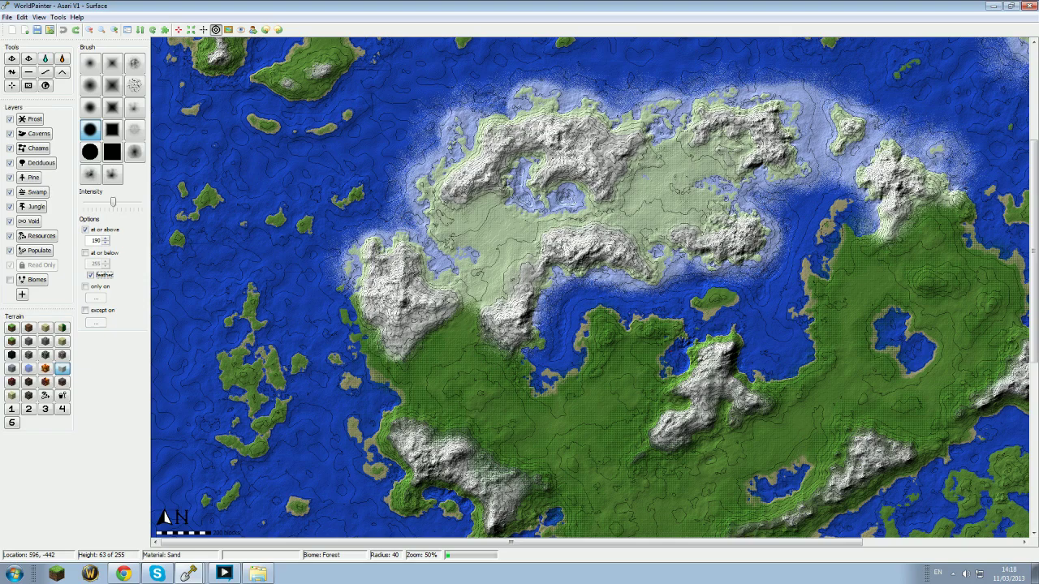
{"action": "mouse_move", "coordinate": [617, 498]}
{"action": "middle_mouse_down"}
{"action": "mouse_move", "coordinate": [596, 303]}
{"action": "mouse_move", "coordinate": [583, 281]}
{"action": "mouse_move", "coordinate": [557, 270]}
{"action": "middle_mouse_up"}
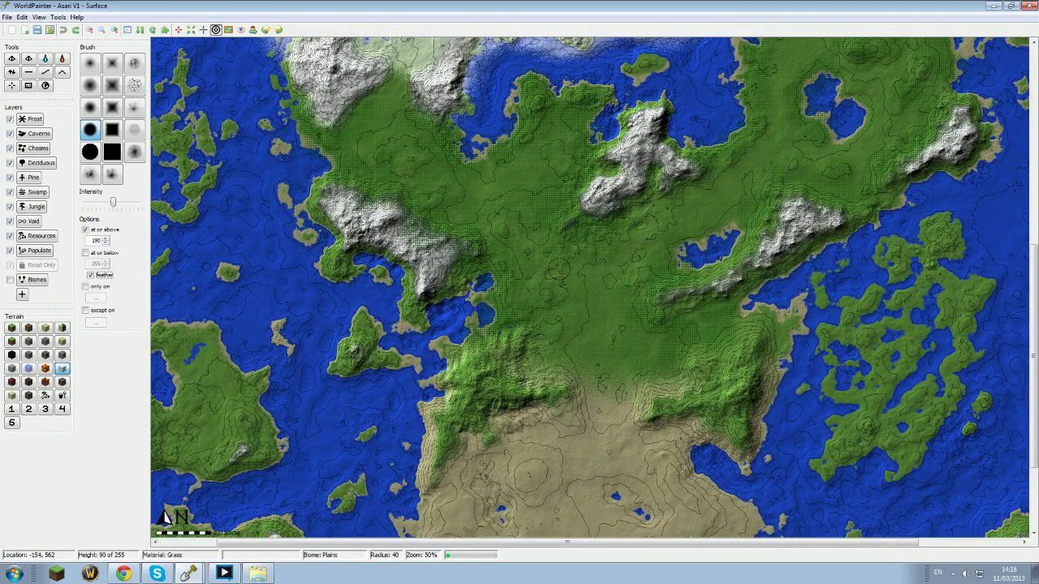
{"action": "middle_click_drag", "start_coordinate": [560, 310], "coordinate": [568, 354]}
{"action": "middle_click_drag", "start_coordinate": [575, 298], "coordinate": [601, 334]}
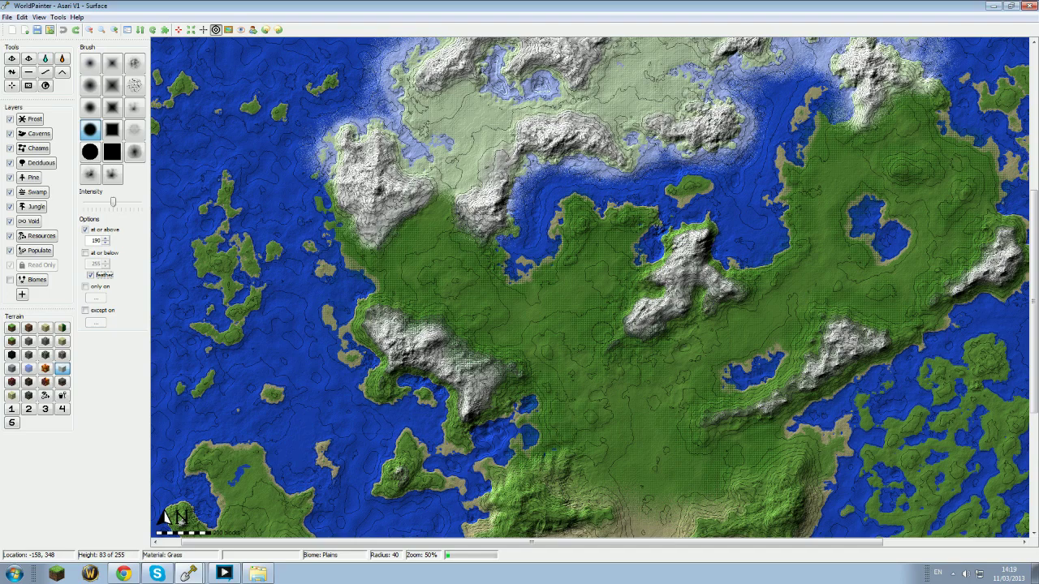
- Compare the snowy northern ranges with the southern plains and the green hills bordering the desert
{"action": "middle_click_drag", "start_coordinate": [536, 322], "coordinate": [582, 391]}
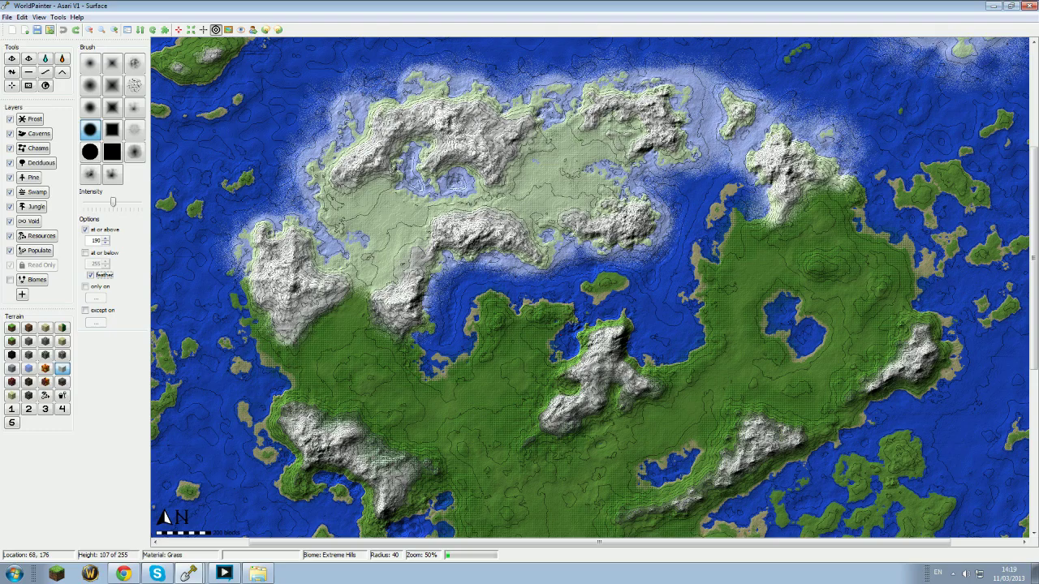
{"action": "middle_click_drag", "start_coordinate": [577, 406], "coordinate": [612, 289]}
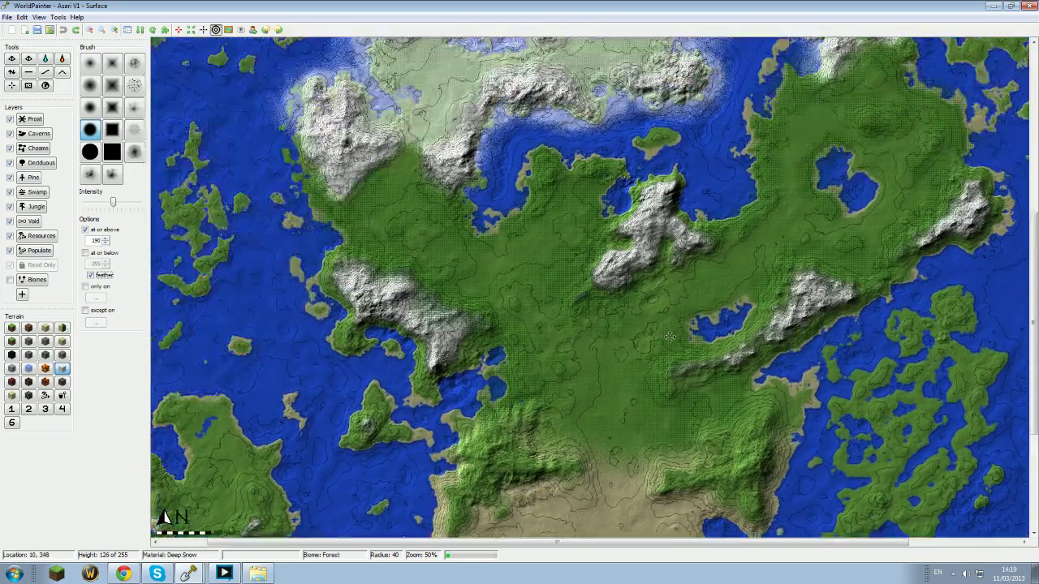
{"action": "middle_click_drag", "start_coordinate": [508, 211], "coordinate": [564, 258]}
{"action": "middle_click_drag", "start_coordinate": [751, 279], "coordinate": [576, 157]}
{"action": "middle_click_drag", "start_coordinate": [537, 335], "coordinate": [523, 475]}
{"action": "middle_click_drag", "start_coordinate": [489, 311], "coordinate": [507, 255]}
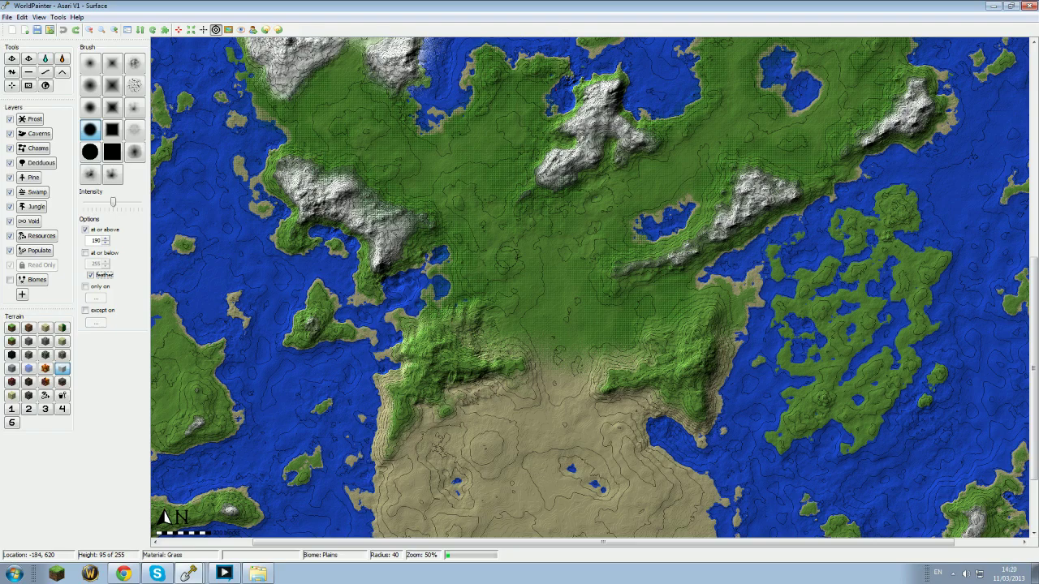
- Review the frozen region and the islands north of it, finishing with the whole continent at 25% zoom
{"action": "middle_click_drag", "start_coordinate": [612, 205], "coordinate": [649, 348]}
{"action": "middle_click_drag", "start_coordinate": [644, 134], "coordinate": [668, 214]}
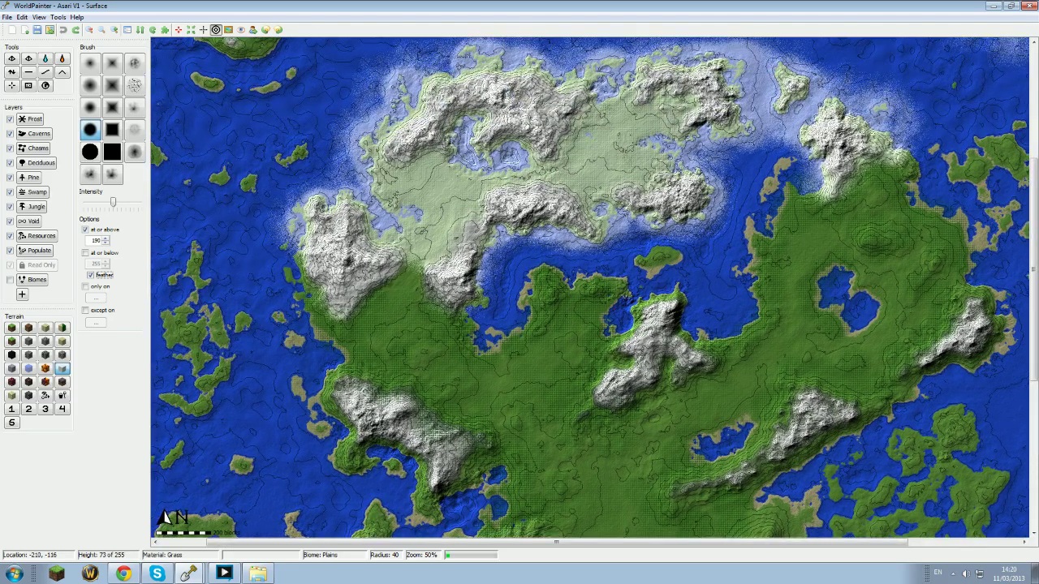
{"action": "middle_click_drag", "start_coordinate": [555, 286], "coordinate": [577, 398]}
{"action": "middle_click_drag", "start_coordinate": [568, 320], "coordinate": [566, 382]}
{"action": "middle_click_drag", "start_coordinate": [608, 276], "coordinate": [566, 340]}
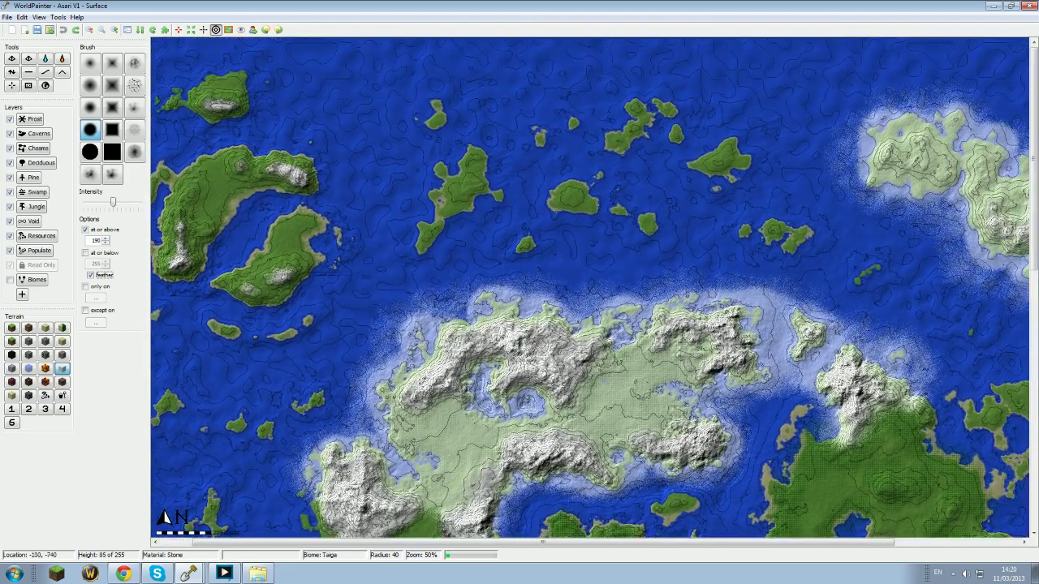
{"action": "middle_click_drag", "start_coordinate": [766, 401], "coordinate": [608, 266]}
{"action": "middle_click_drag", "start_coordinate": [683, 401], "coordinate": [728, 291]}
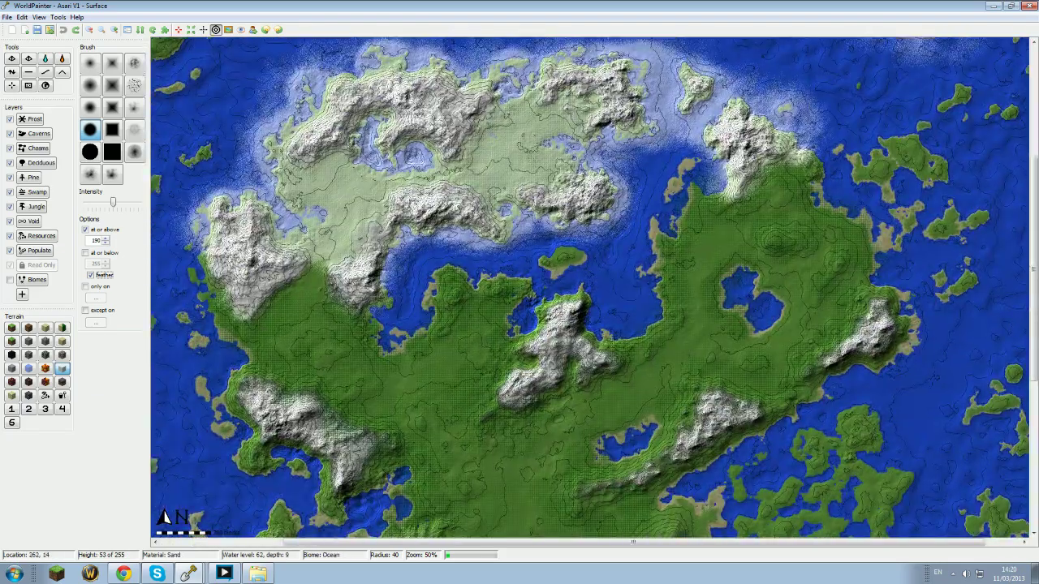
{"action": "scroll", "coordinate": [641, 331], "scroll_direction": "down", "scroll_amount": 1, "text": "ctrl"}
{"action": "middle_click_drag", "start_coordinate": [568, 331], "coordinate": [568, 282]}
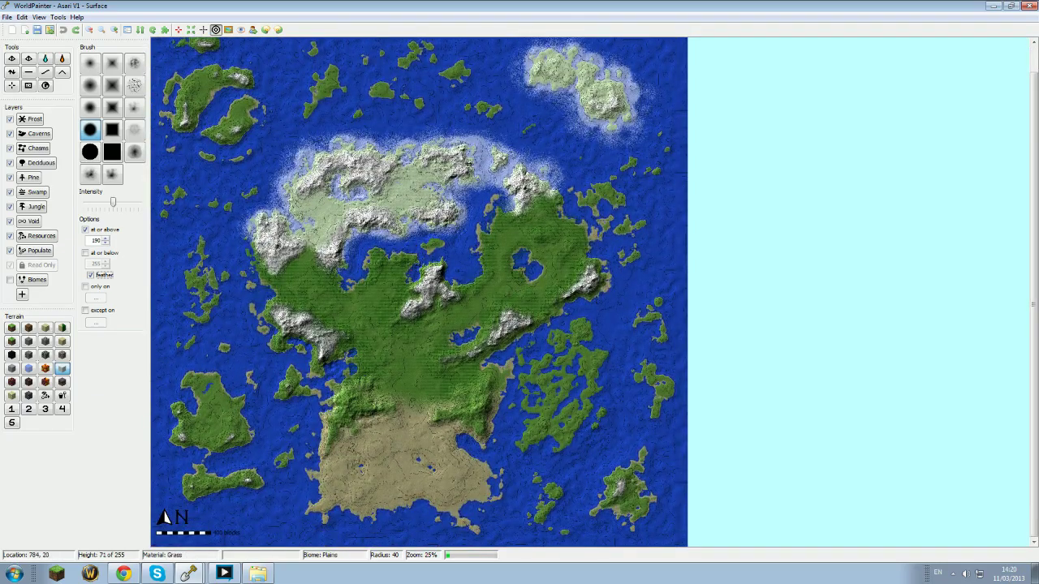